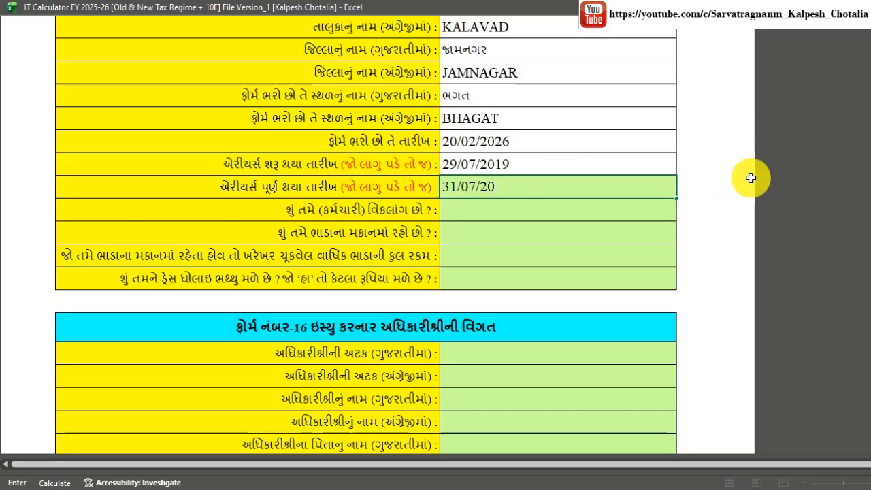
# Confirm arrears end date 31/07/2023 and answer ના to the disability and rented-house questions.
pyautogui.press('Return')
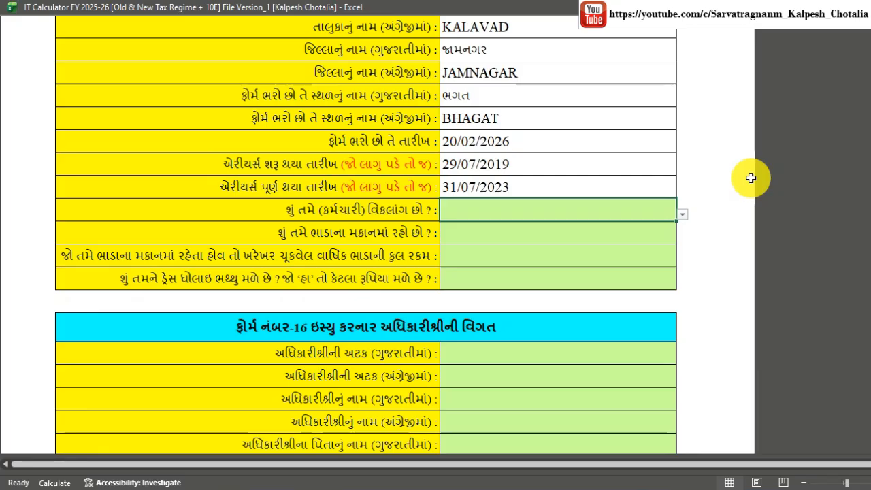
pyautogui.click(681, 214)
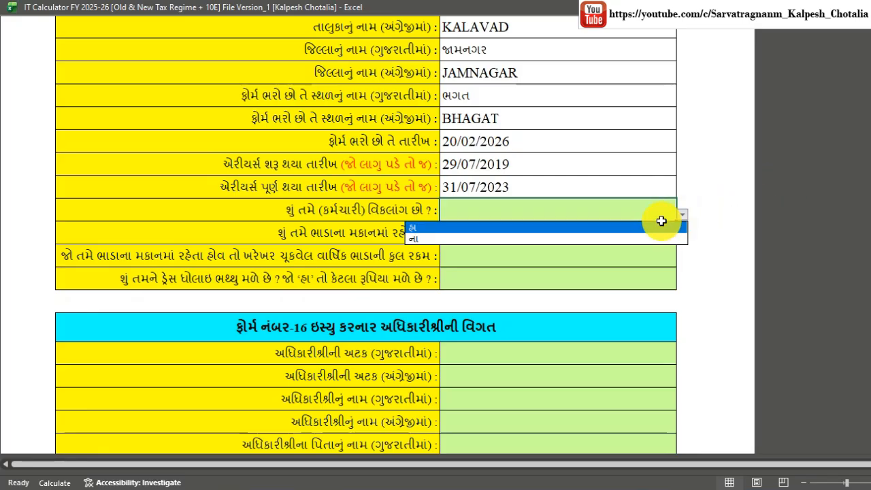
pyautogui.click(659, 237)
pyautogui.click(548, 238)
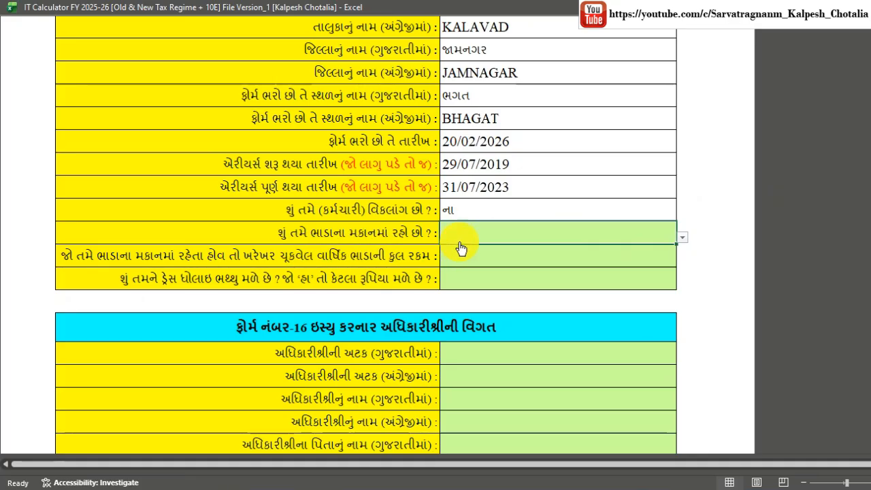
pyautogui.click(681, 237)
pyautogui.click(643, 259)
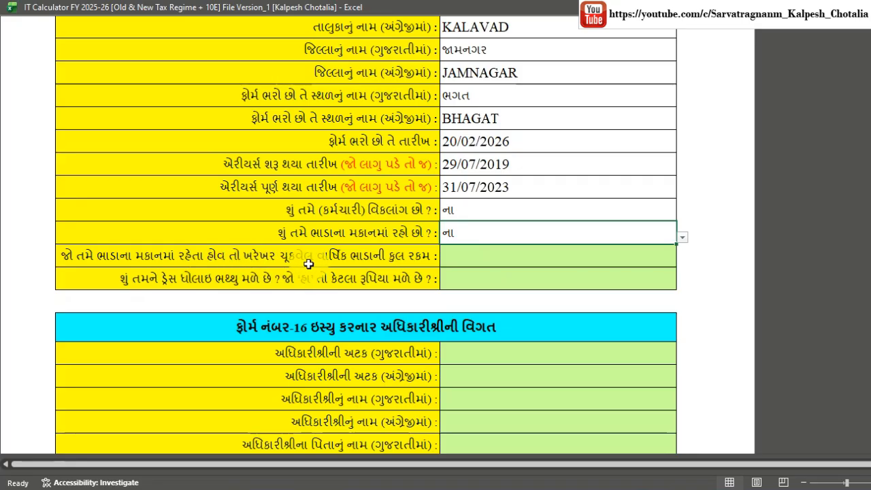
# Move past the rent and dress allowance entries down to the officer's surname field.
pyautogui.click(490, 255)
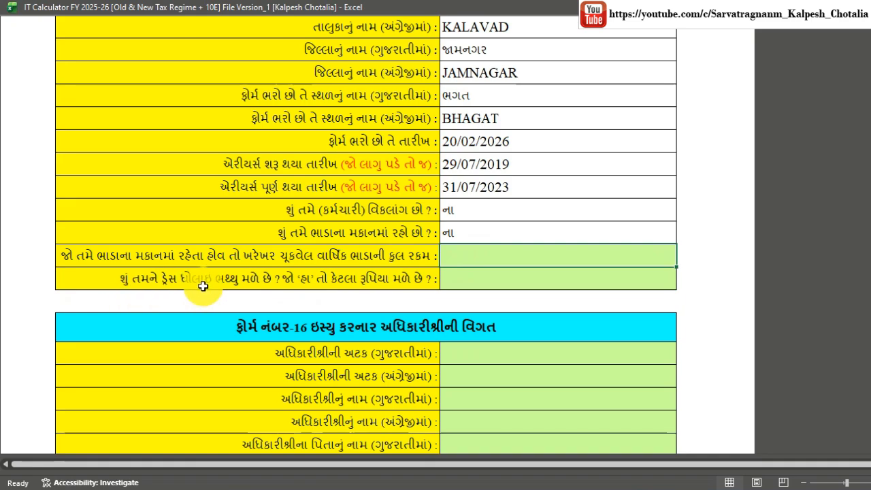
pyautogui.click(495, 276)
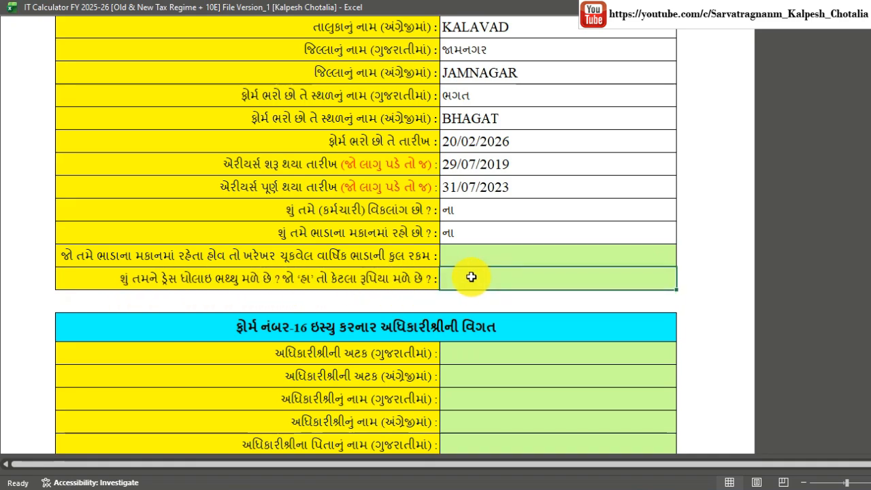
pyautogui.scroll(-2, 548, 263)
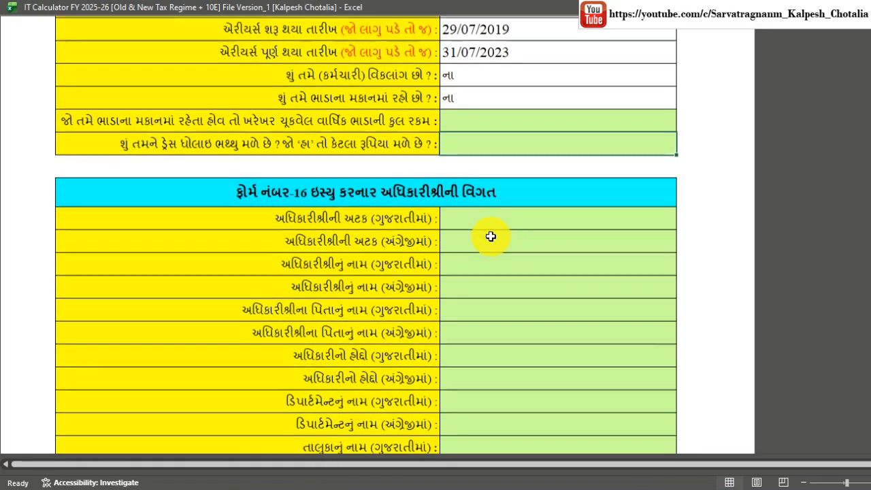
pyautogui.scroll(-1, 490, 236)
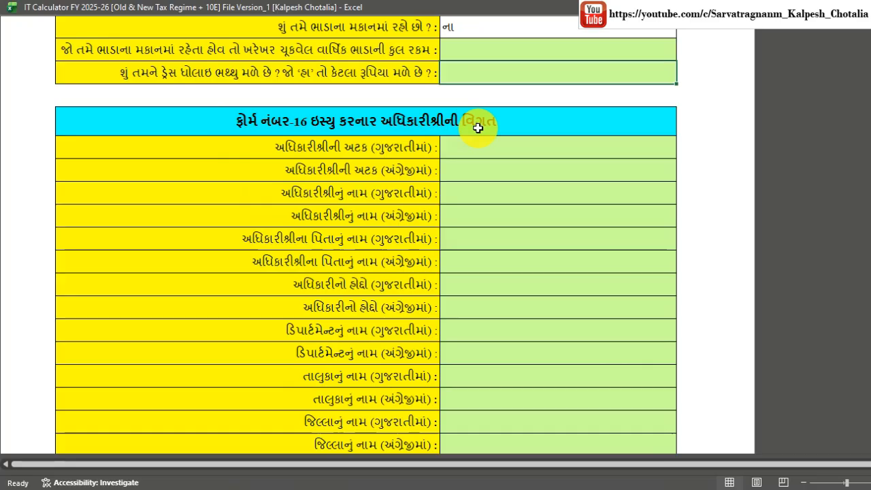
pyautogui.click(474, 149)
# Enter the officer's surname, first name and father's name in both Gujarati and English.
pyautogui.scroll(-1, 510, 145)
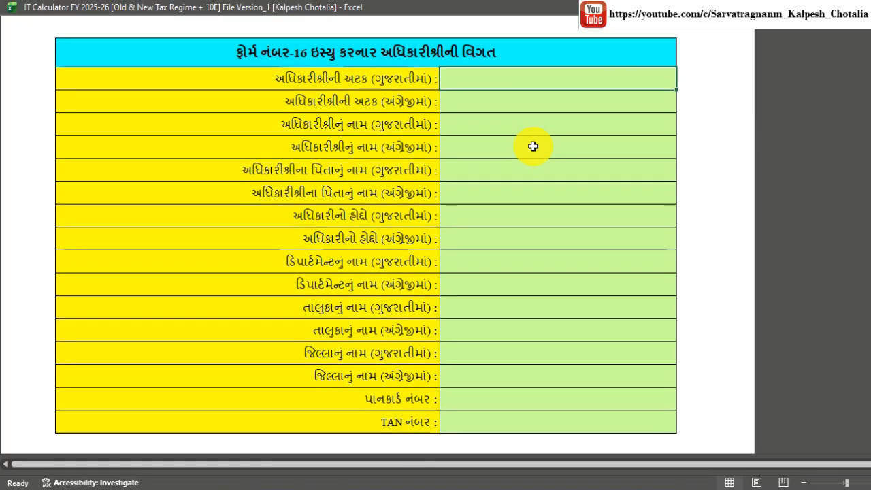
pyautogui.press('super+space')
pyautogui.press('super+space')
pyautogui.press('super+space')
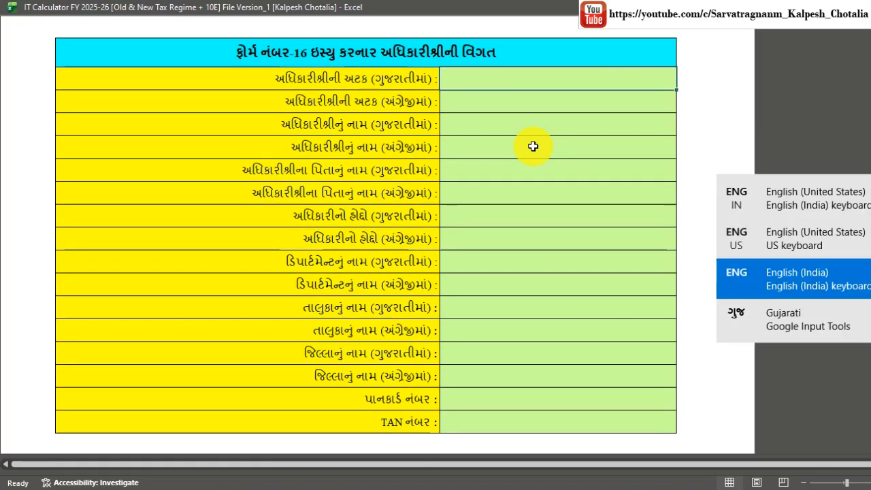
pyautogui.press('Return')
pyautogui.press('super+space')
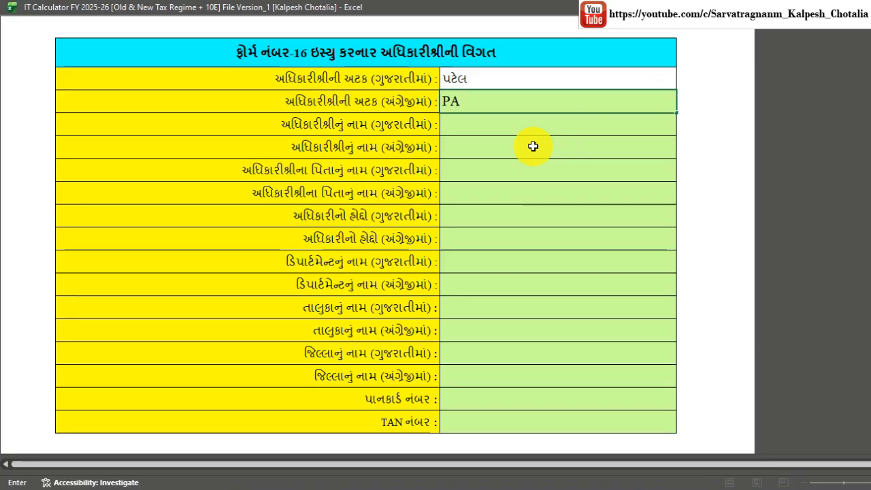
pyautogui.press('Return')
pyautogui.press('super+space')
pyautogui.press('super+space')
pyautogui.press('super+space')
pyautogui.press('Return')
pyautogui.press('super+space')
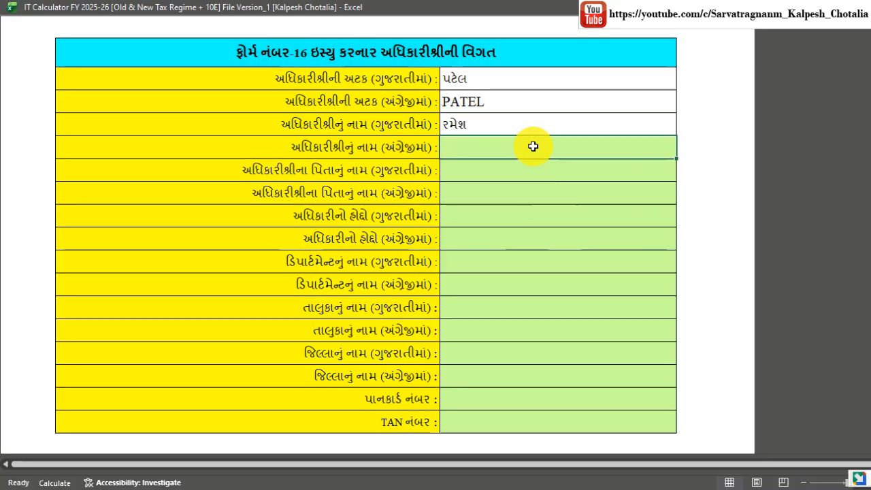
pyautogui.press('Return')
pyautogui.press('super+space')
pyautogui.press('Return')
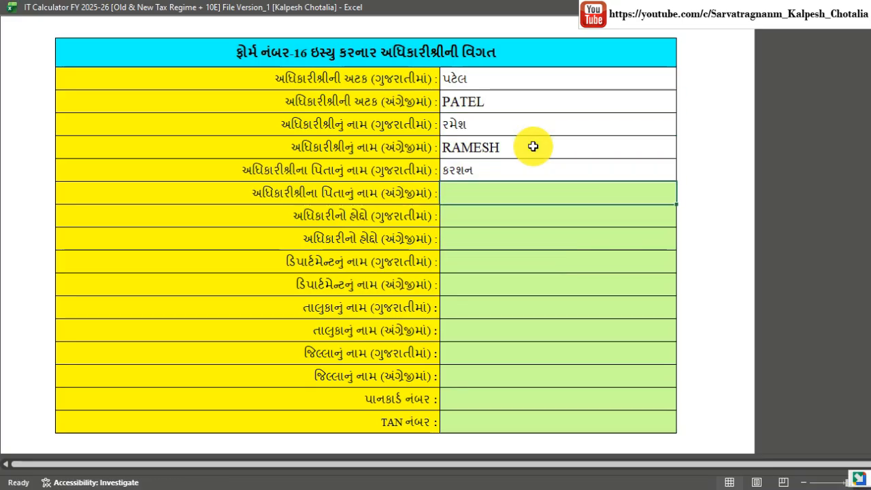
# Enter designation T.P.E.O. and department TALUKA PANCHAYAT OFFICE in Gujarati and English.
pyautogui.press('super+space')
pyautogui.press('Return')
pyautogui.press('super+space')
pyautogui.write('TAA')
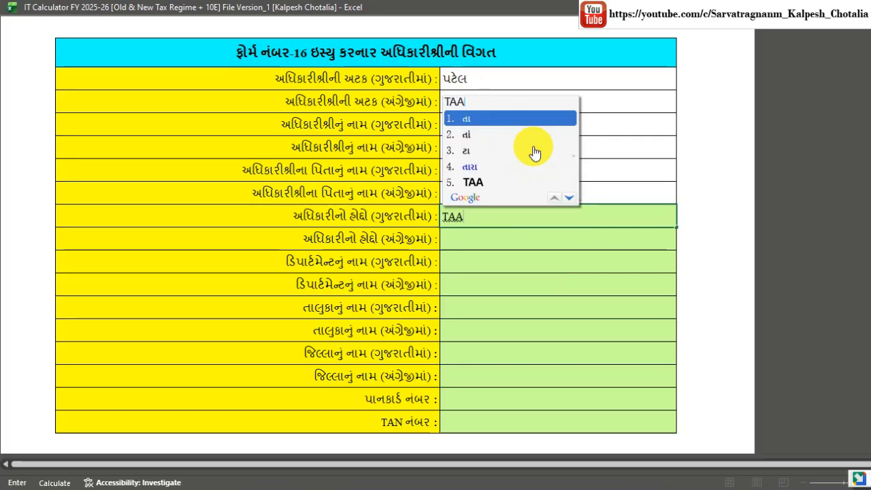
pyautogui.write('LUKAA PRAATHMIK SHIKSHANAADHIKAARI')
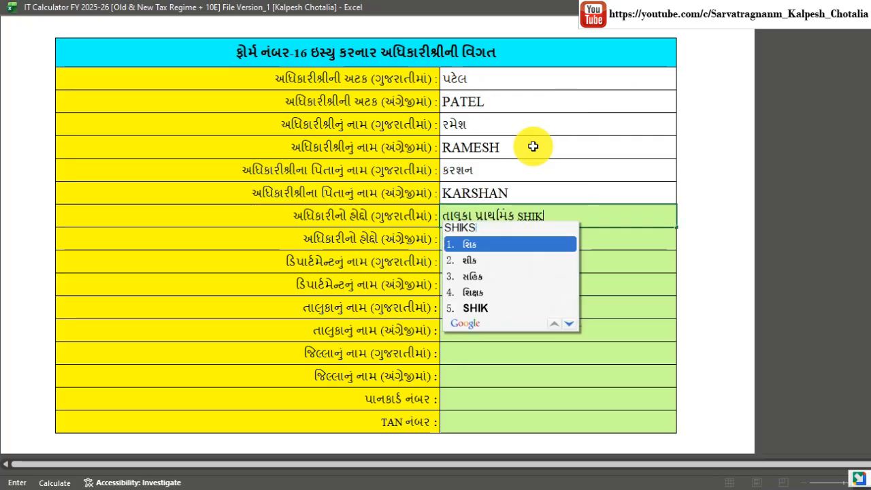
pyautogui.press('Return')
pyautogui.press('super+space')
pyautogui.write('T.P.E.O.')
pyautogui.press('Return')
pyautogui.press('super+space')
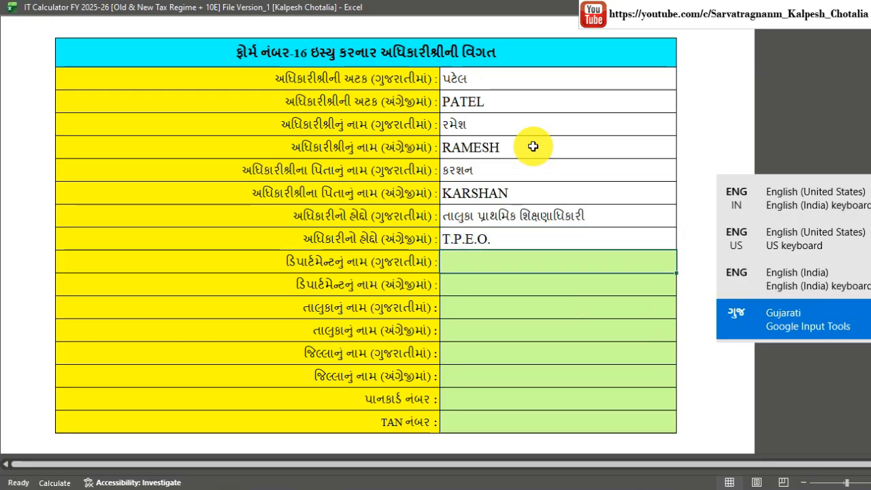
pyautogui.write('TAALUKAA PANCHAYAT KACHERI')
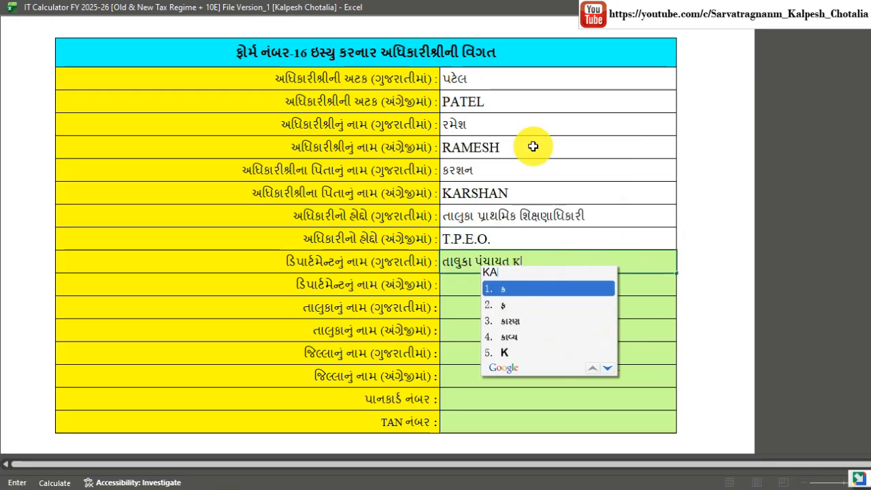
pyautogui.press('Return')
pyautogui.press('super+space')
pyautogui.write('TALUKA PANCHAYAT OFFICE')
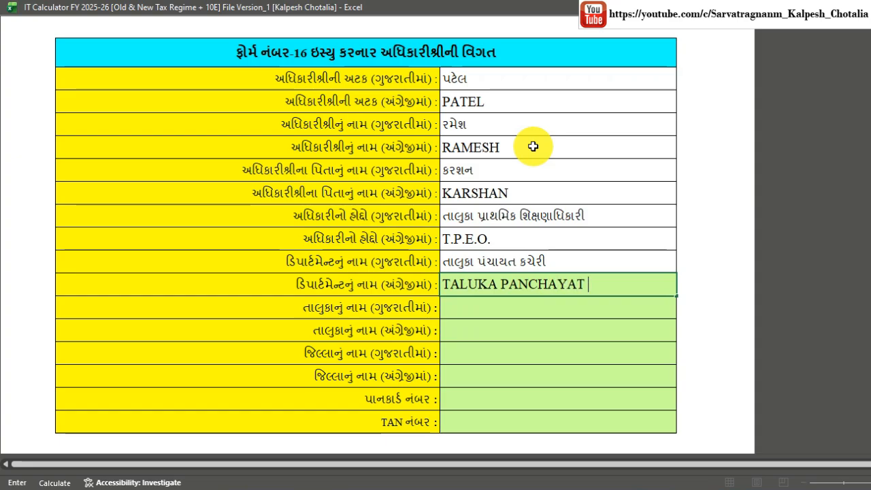
pyautogui.press('Return')
# Enter taluka KALAVAD and district JAMNAGAR in Gujarati and English.
pyautogui.scroll(-3, 549, 212)
pyautogui.press('super+space')
pyautogui.write('KAALAAVAD')
pyautogui.press('Return')
pyautogui.press('super+space')
pyautogui.write('KALAVAD')
pyautogui.press('Return')
pyautogui.press('super+space')
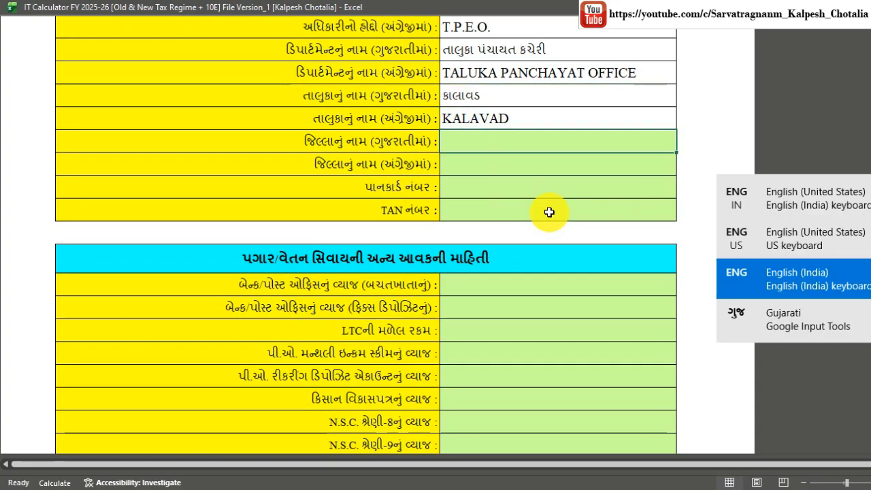
pyautogui.write('JAMNAGAR')
pyautogui.press('Return')
pyautogui.press('super+space')
pyautogui.write('JAMNAGA')
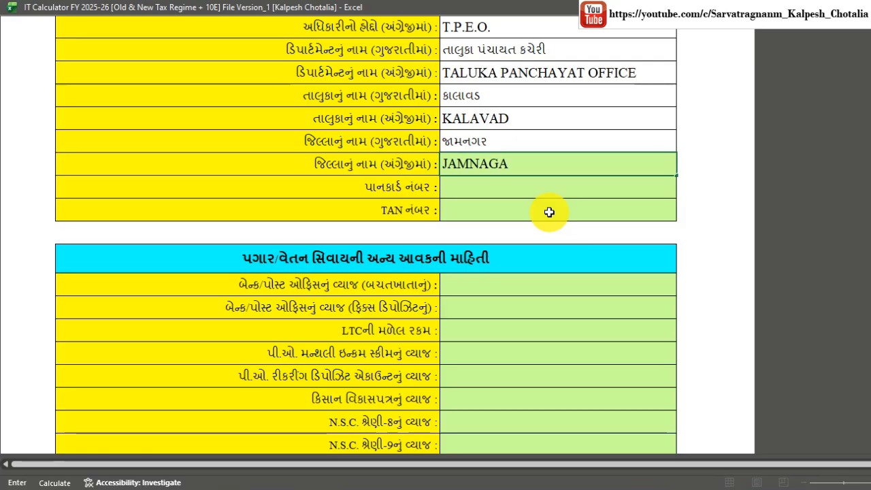
pyautogui.write('R')
pyautogui.press('Return')
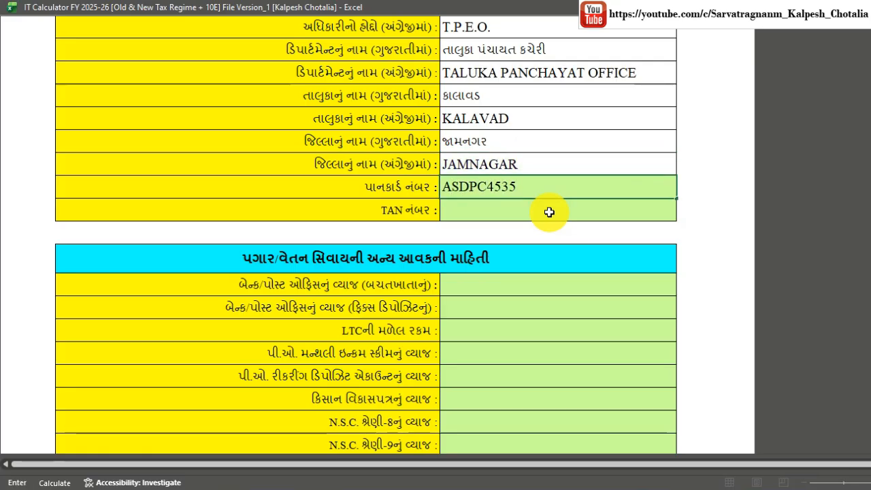
# Enter the officer's PAN and TAN numbers.
pyautogui.press('Return')
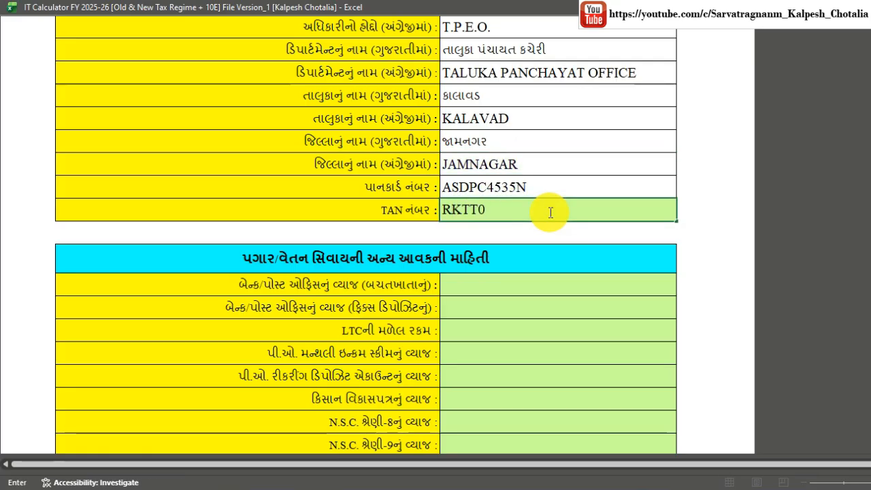
pyautogui.press('Return')
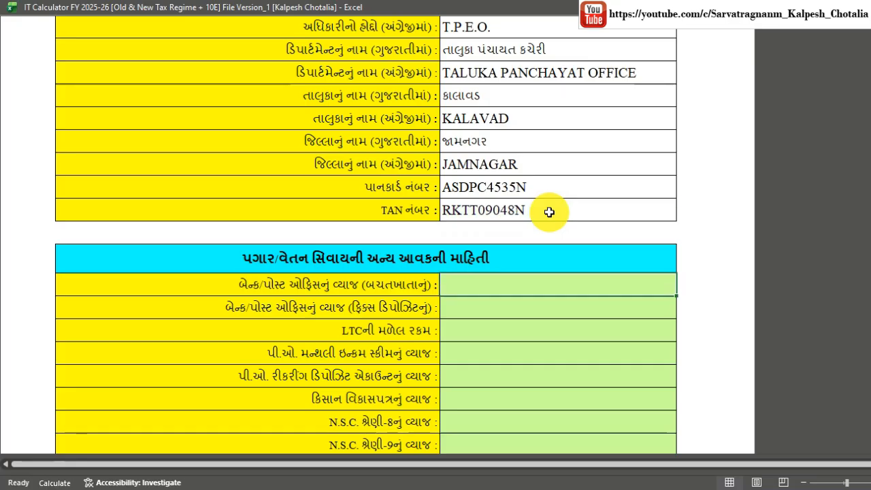
pyautogui.scroll(-2, 549, 222)
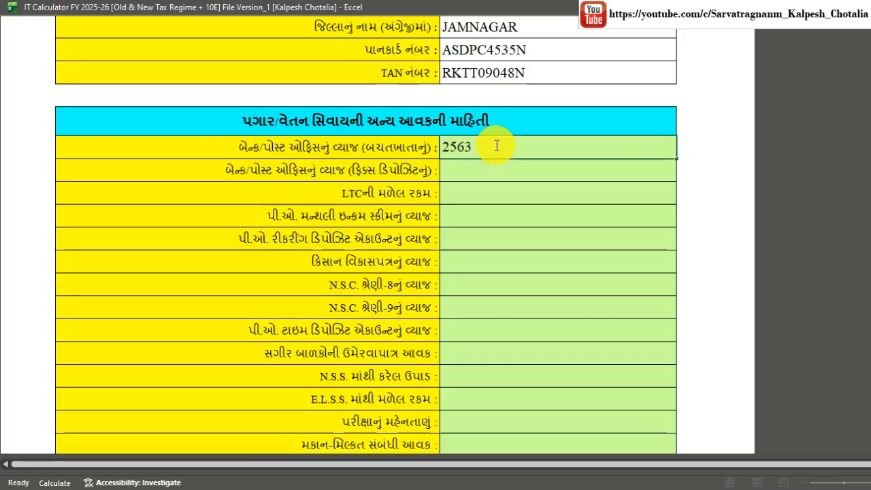
# Record savings-account interest of 2563.
pyautogui.press('Return')
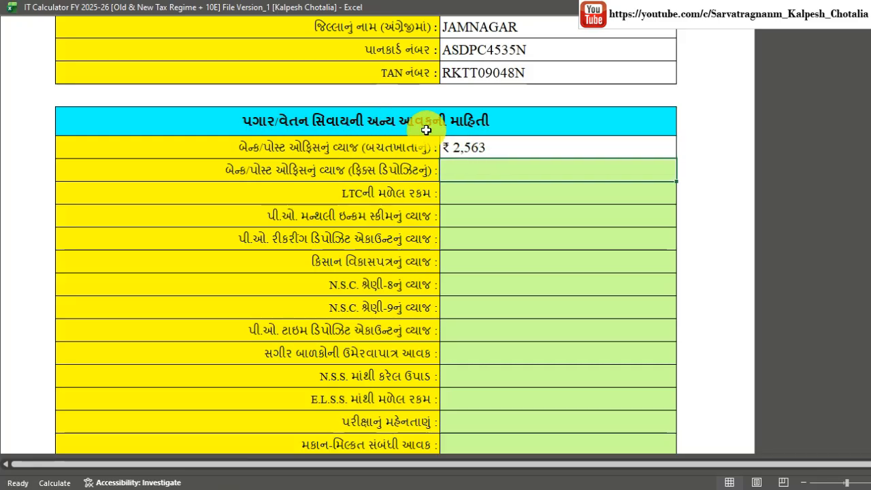
pyautogui.scroll(-1, 476, 210)
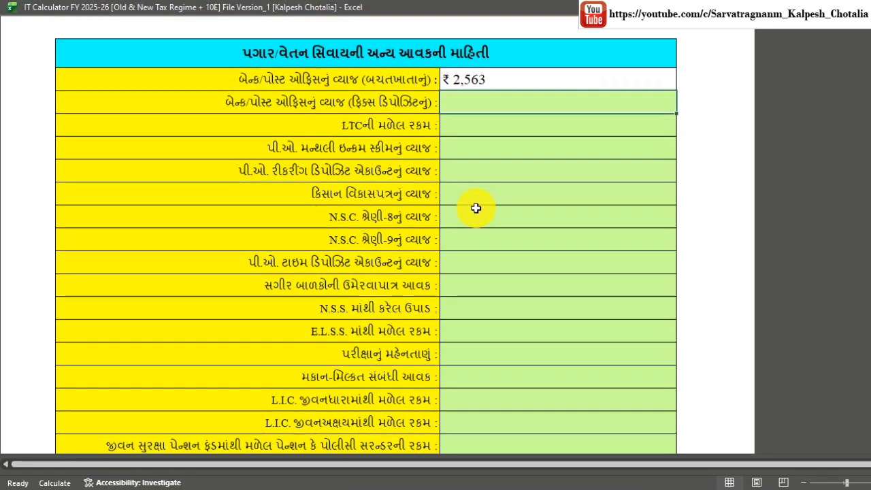
pyautogui.scroll(-4, 476, 208)
pyautogui.scroll(-3, 348, 118)
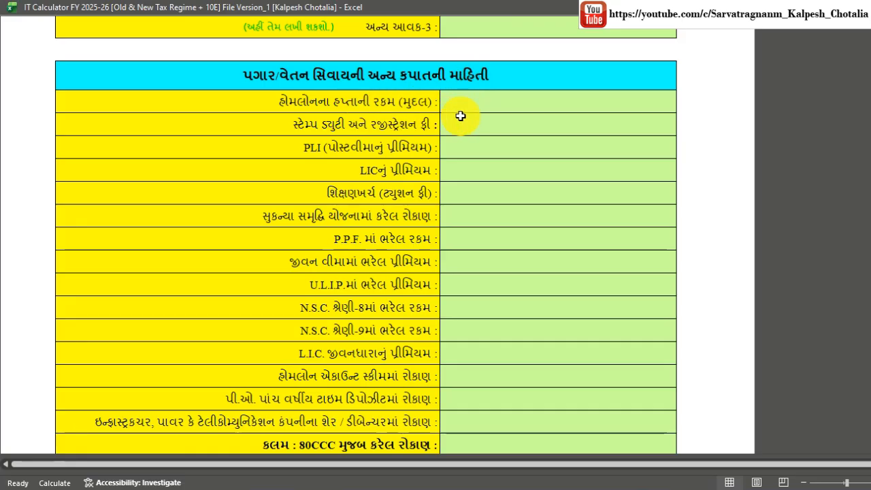
# Enter PLI premium 1800, LIC premium 2600 and tuition fee 7500.
pyautogui.click(452, 146)
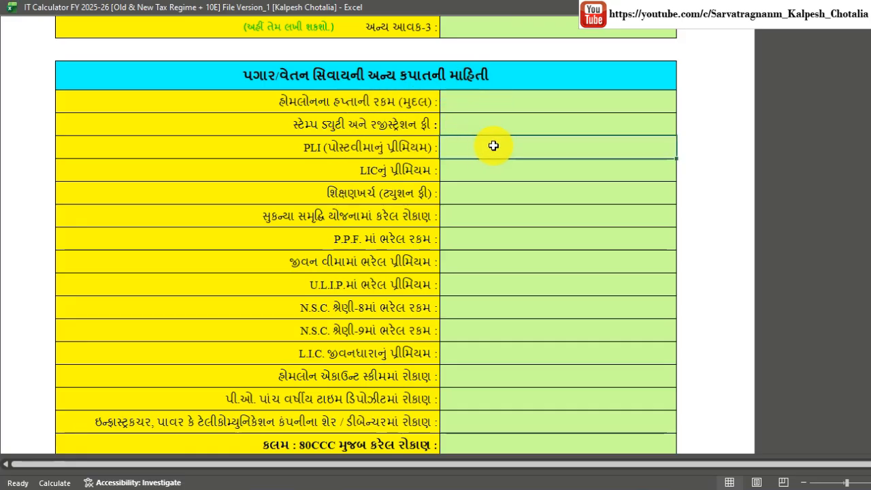
pyautogui.write('1800')
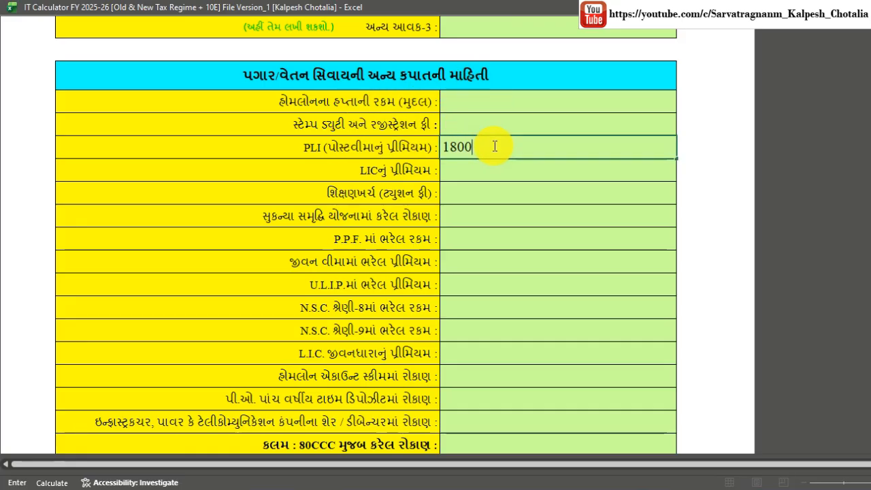
pyautogui.press('Return')
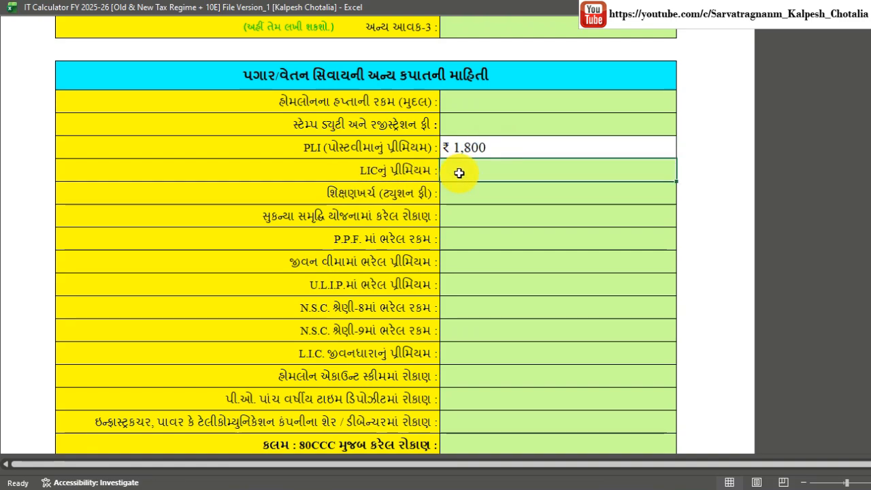
pyautogui.write('2600')
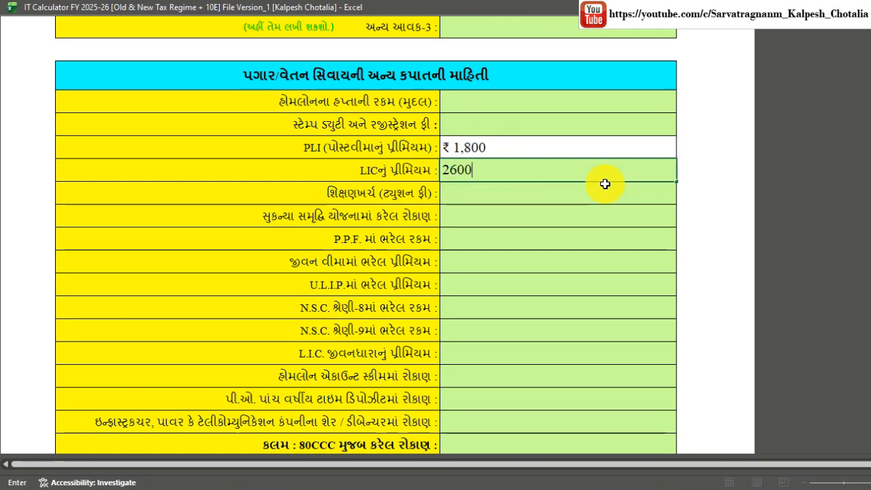
pyautogui.press('Return')
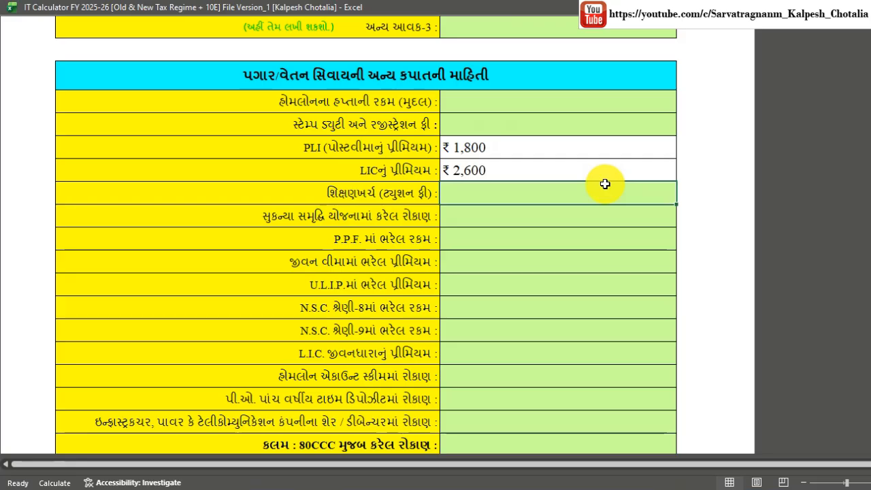
pyautogui.write('7500')
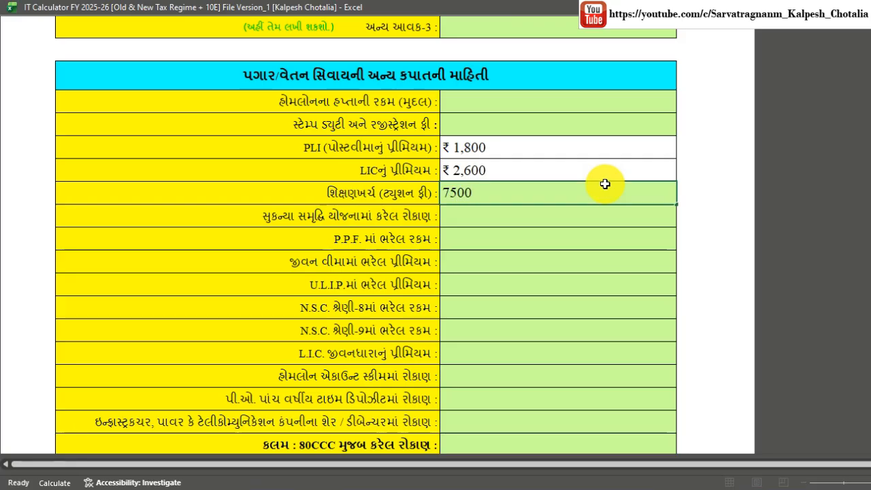
pyautogui.press('Return')
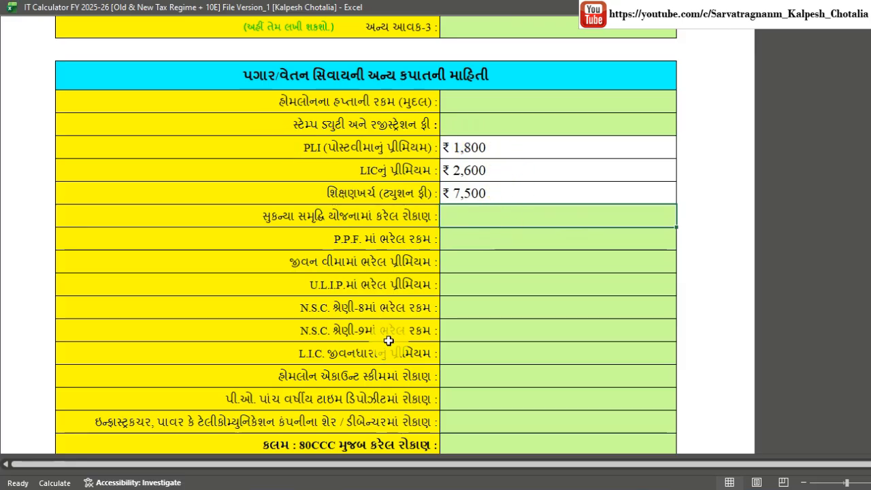
pyautogui.scroll(-2, 408, 346)
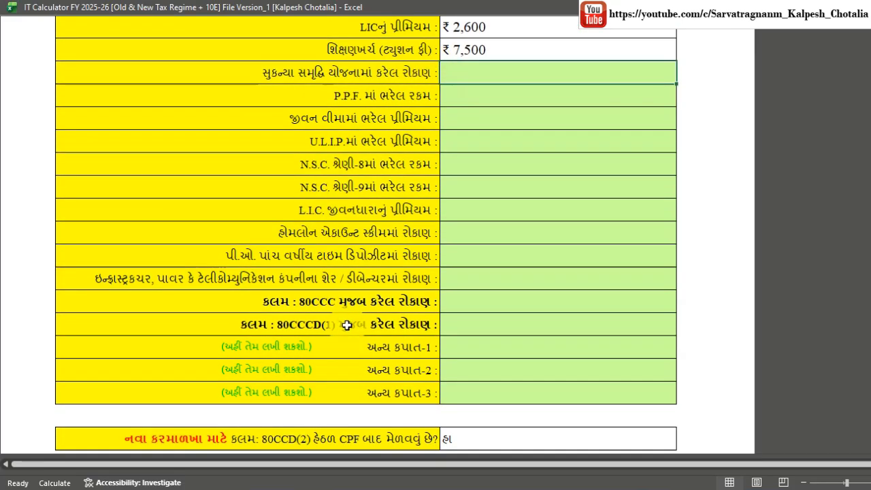
pyautogui.click(411, 341)
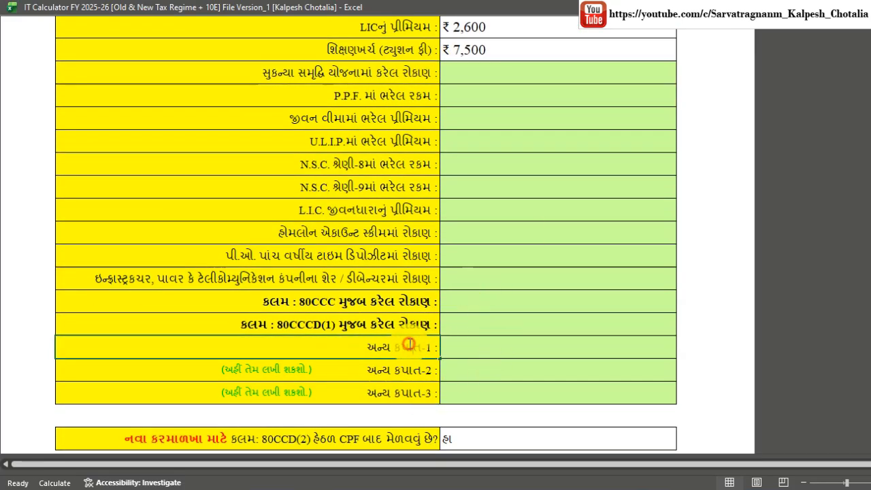
pyautogui.doubleClick(411, 342)
pyautogui.moveTo(364, 347); pyautogui.dragTo(436, 348)
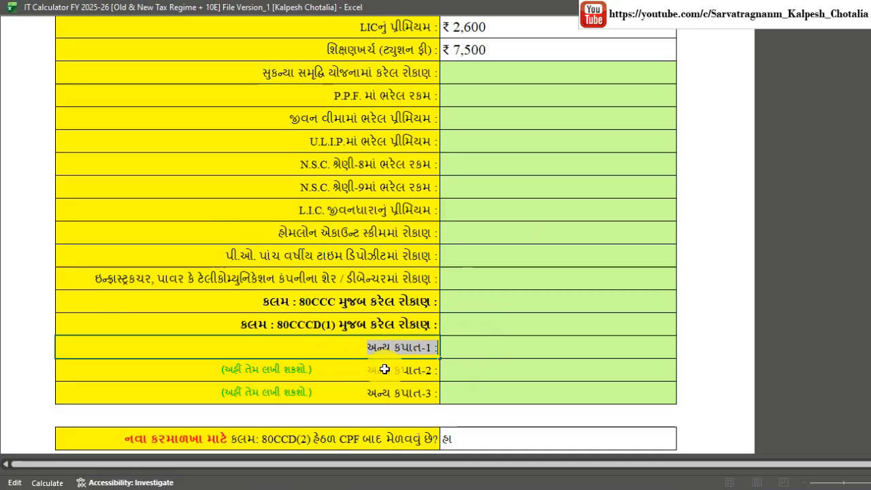
pyautogui.click(488, 393)
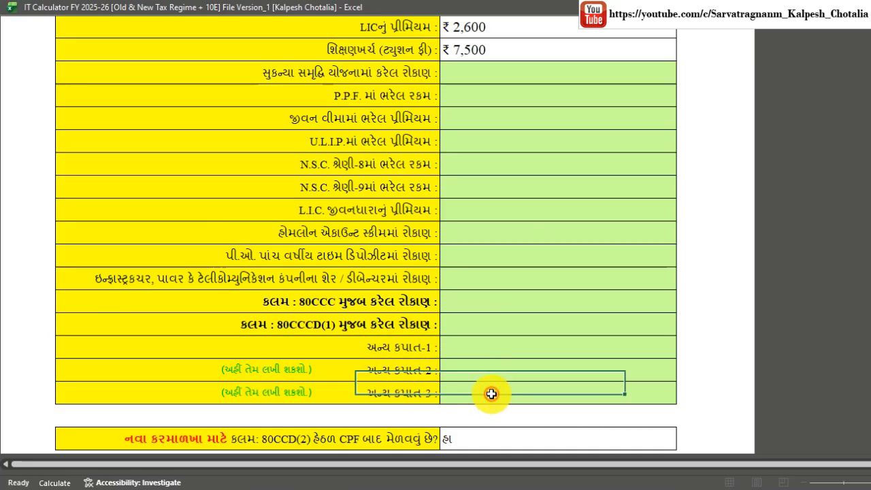
pyautogui.scroll(-1, 498, 292)
pyautogui.scroll(-3, 499, 291)
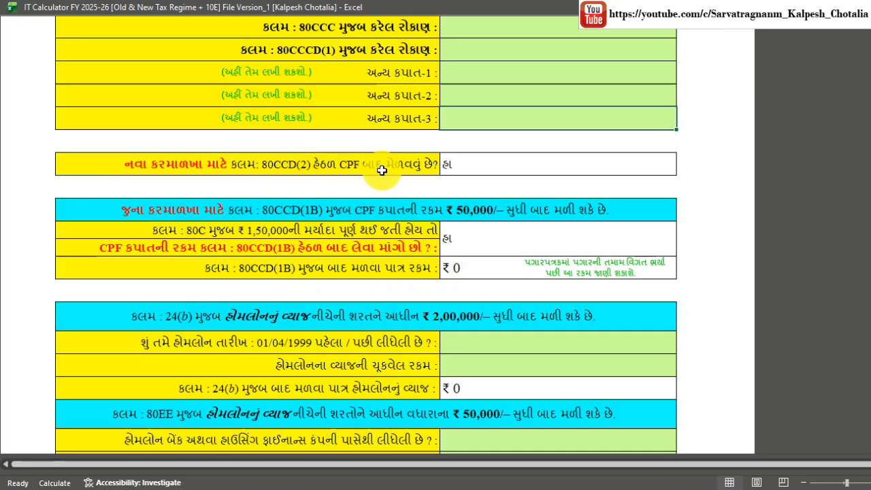
pyautogui.click(462, 166)
pyautogui.click(682, 169)
pyautogui.click(648, 185)
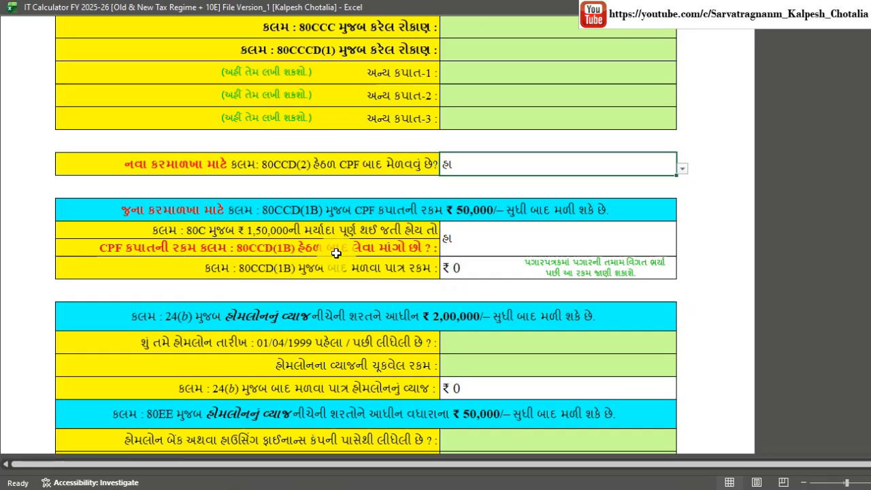
pyautogui.click(478, 244)
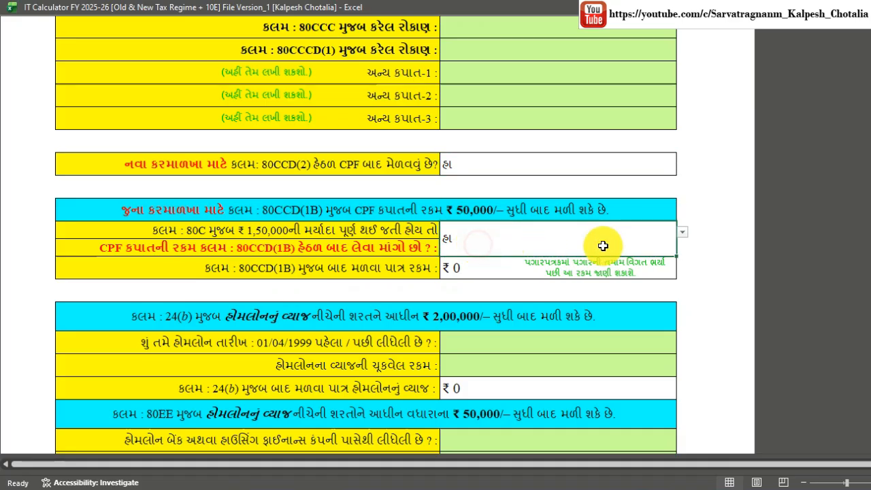
pyautogui.click(681, 232)
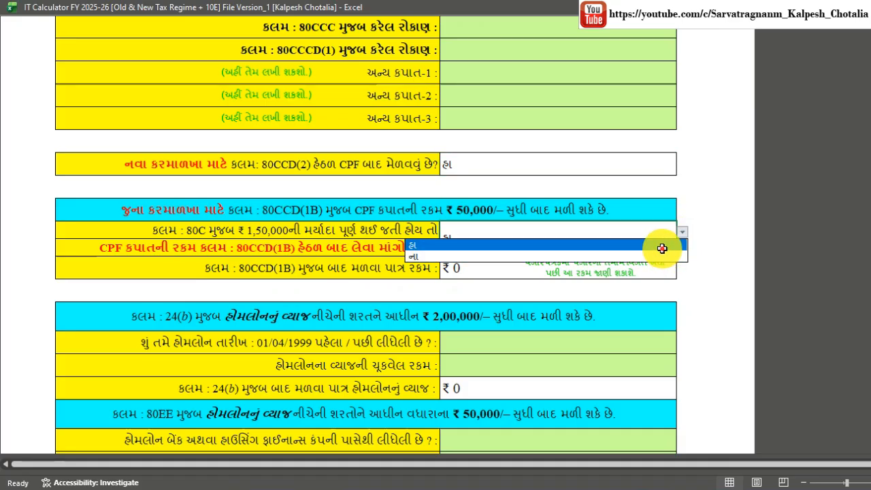
pyautogui.click(662, 249)
pyautogui.scroll(-2, 438, 257)
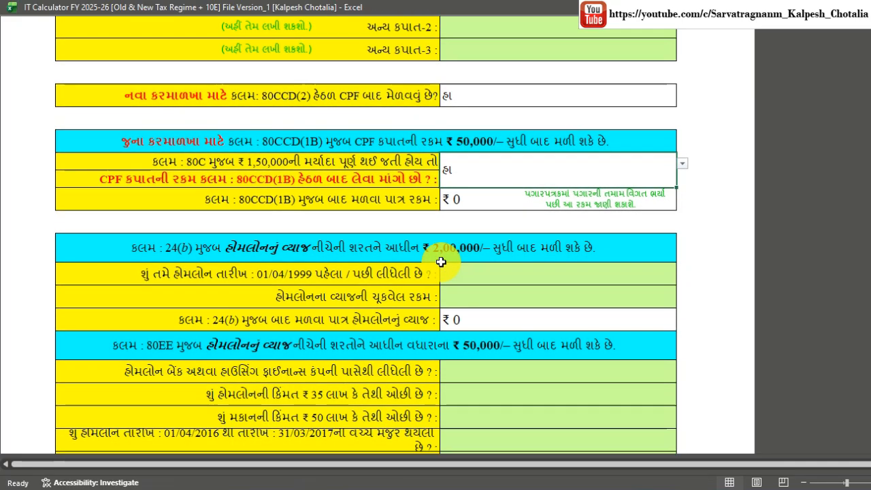
pyautogui.click(530, 206)
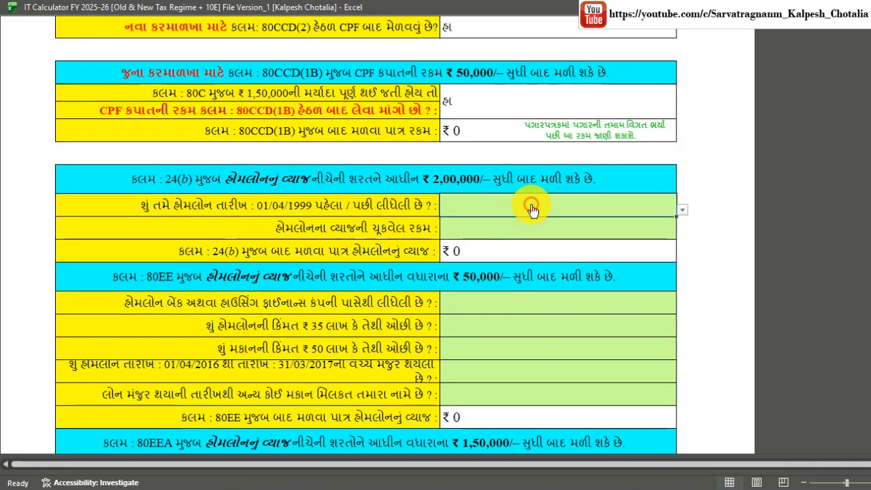
pyautogui.click(680, 212)
pyautogui.click(680, 212)
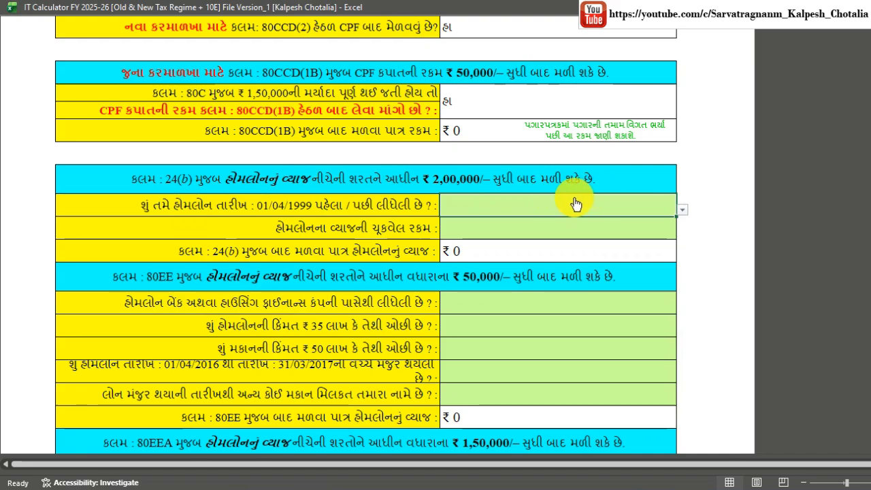
pyautogui.scroll(-2, 564, 201)
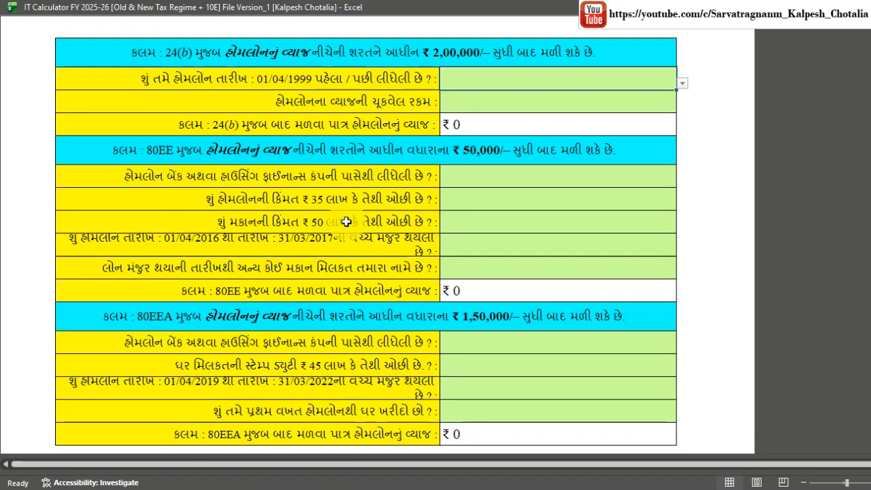
pyautogui.scroll(-5, 346, 222)
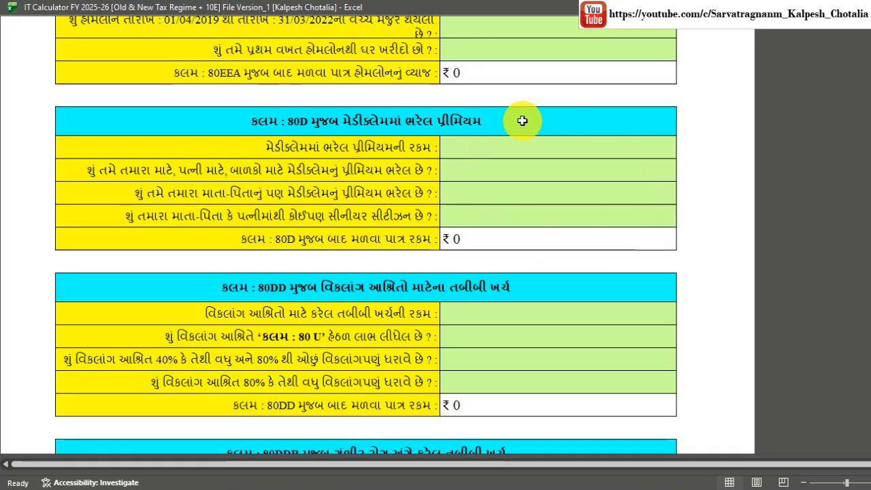
pyautogui.scroll(-1, 505, 238)
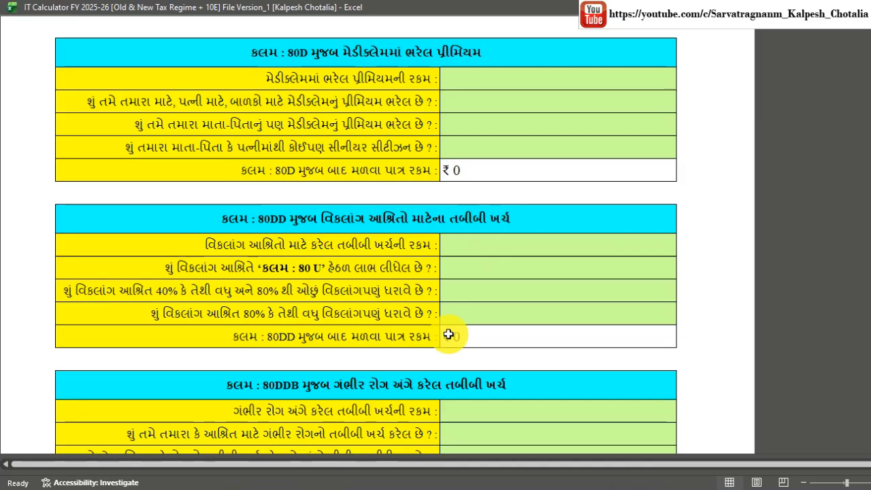
pyautogui.scroll(-2, 486, 295)
pyautogui.scroll(-1, 487, 295)
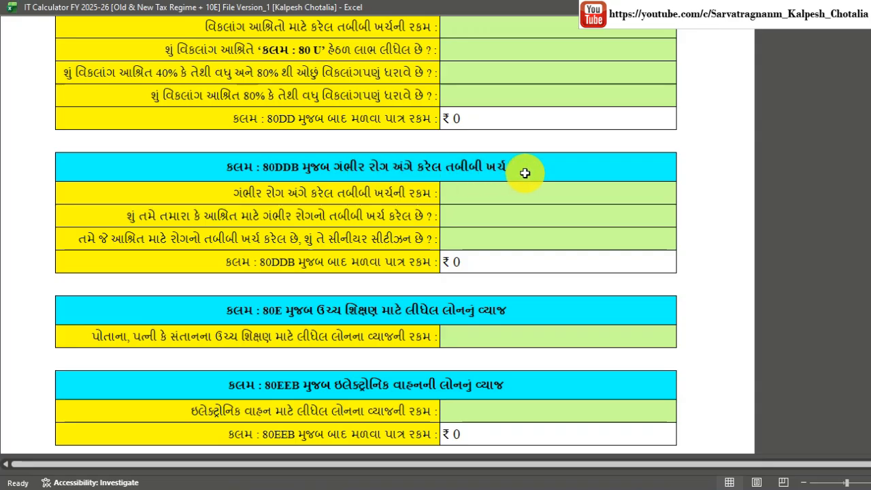
pyautogui.scroll(-3, 262, 311)
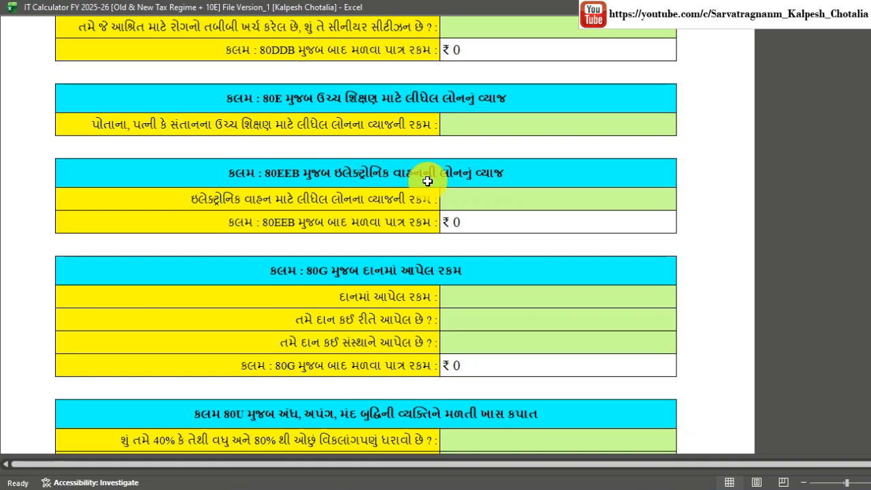
pyautogui.scroll(-3, 516, 188)
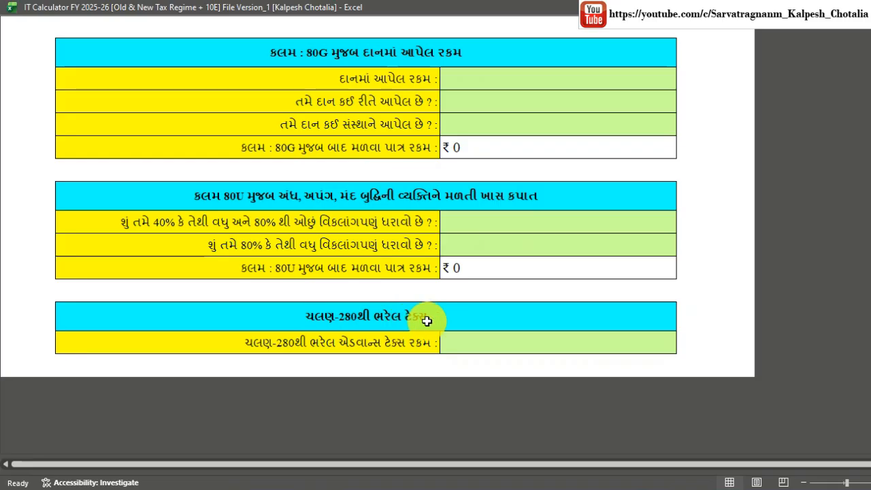
pyautogui.click(512, 335)
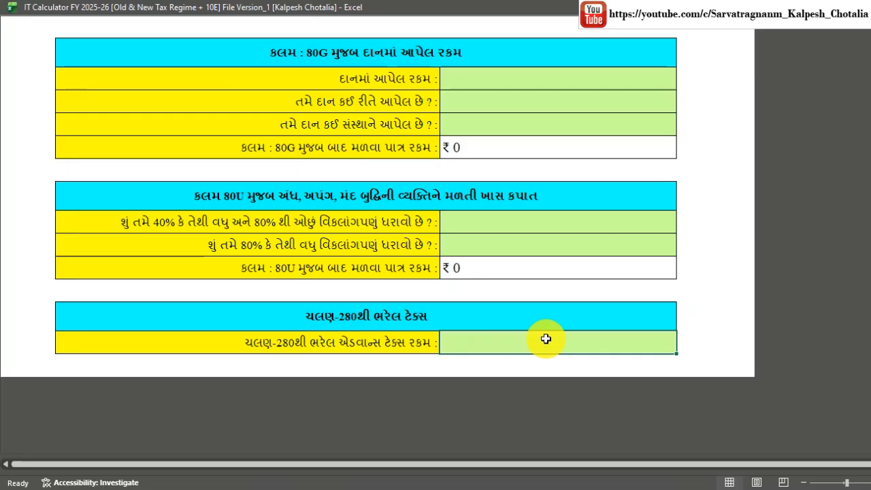
pyautogui.scroll(15, 546, 338)
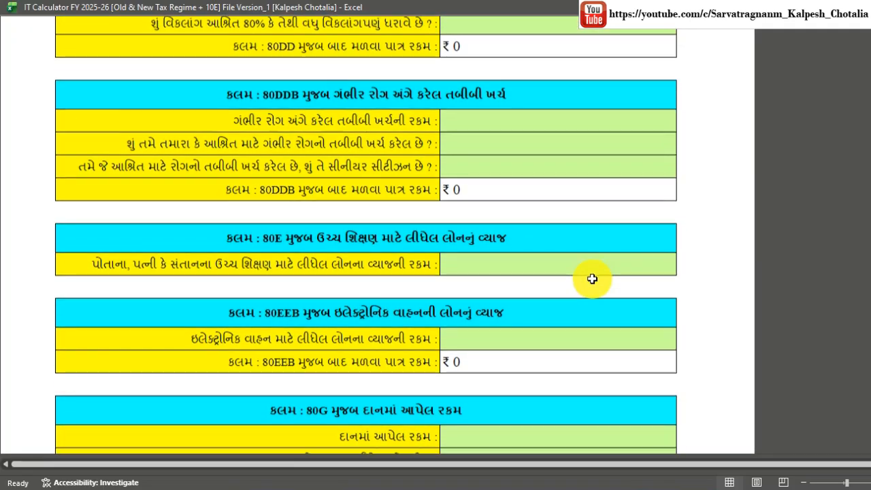
# Go from the filled data entry page back to the workbook's HOME menu sheet.
pyautogui.scroll(20, 592, 279)
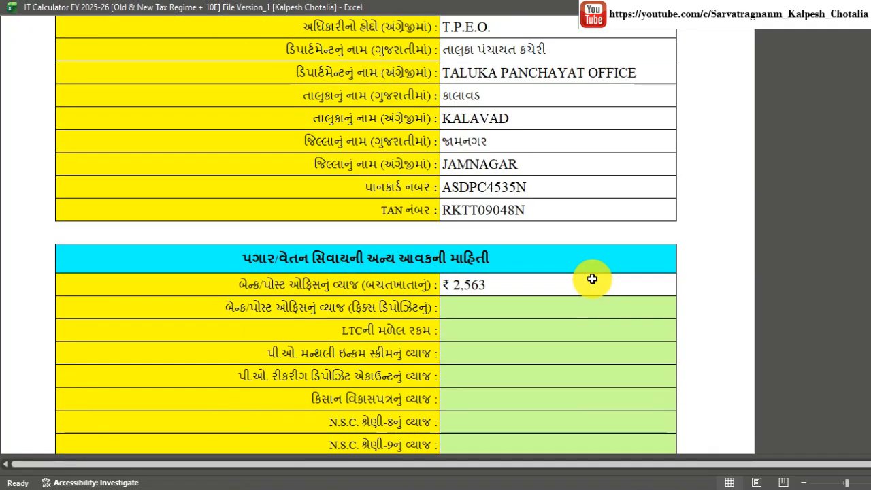
pyautogui.scroll(8, 592, 279)
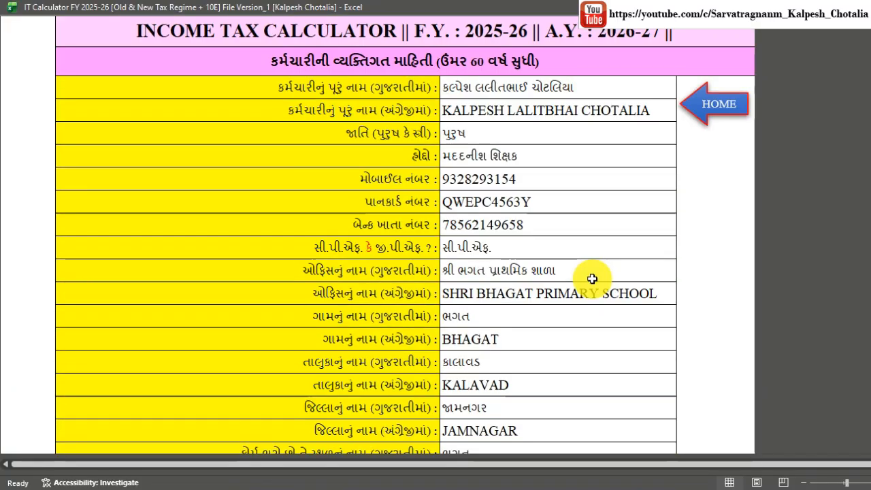
pyautogui.click(717, 108)
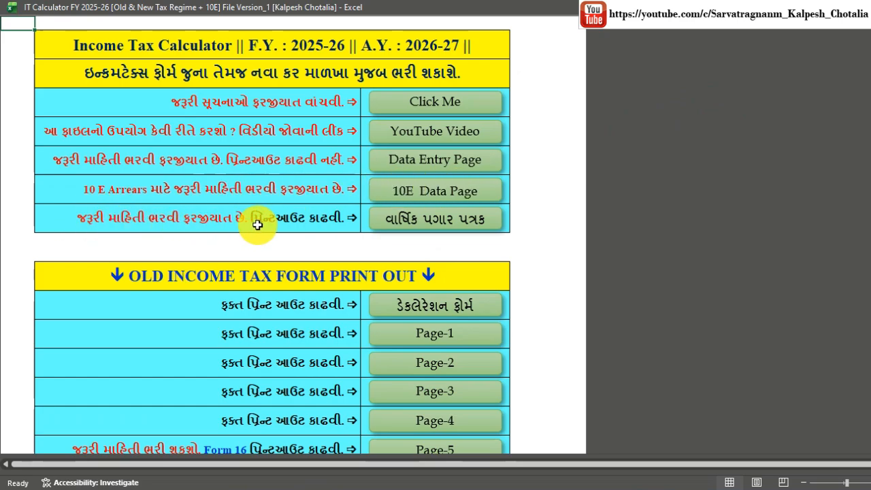
# On the annual salary sheet, enter basic pay 38,700 for two months, then 39,900.
pyautogui.click(429, 218)
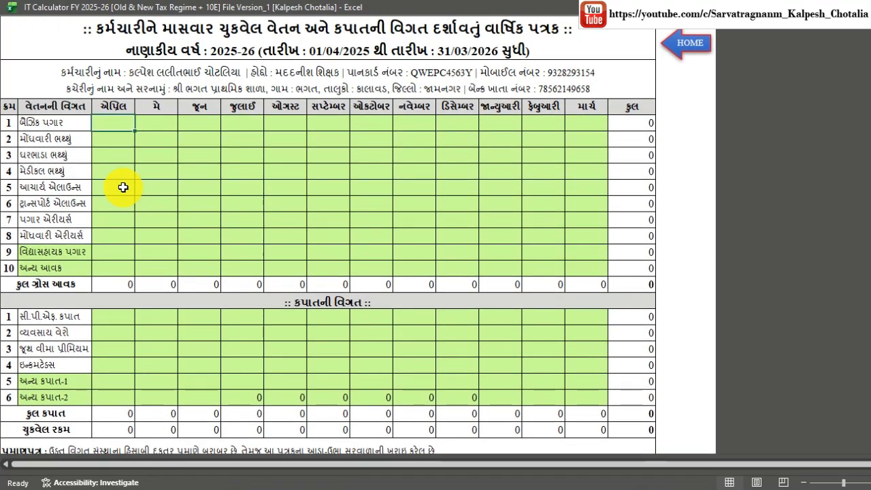
pyautogui.scroll(1, 123, 187)
pyautogui.scroll(1, 123, 187)
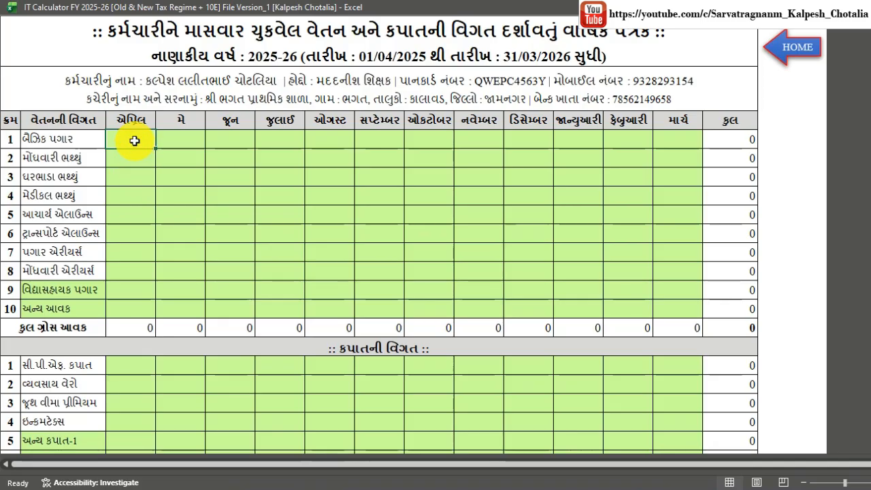
pyautogui.write('38700')
pyautogui.press('Tab')
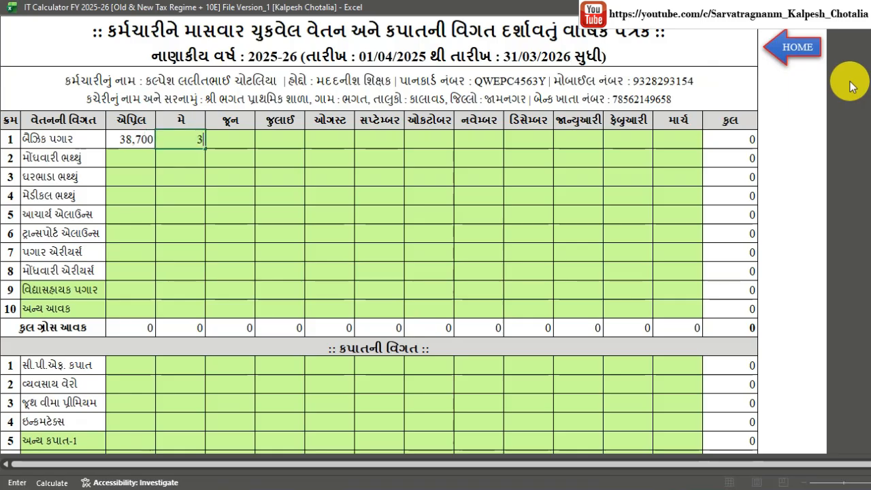
pyautogui.write('38700')
pyautogui.press('Tab')
pyautogui.write('38700')
pyautogui.press('Tab')
pyautogui.write('39900\t39900\t')
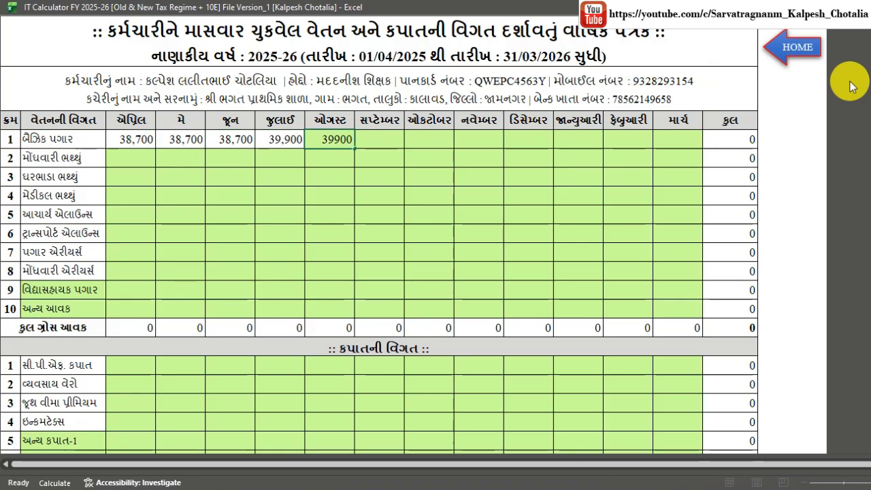
pyautogui.write('39900\t39900\t39900\t39900\t39900\t39900\t39900')
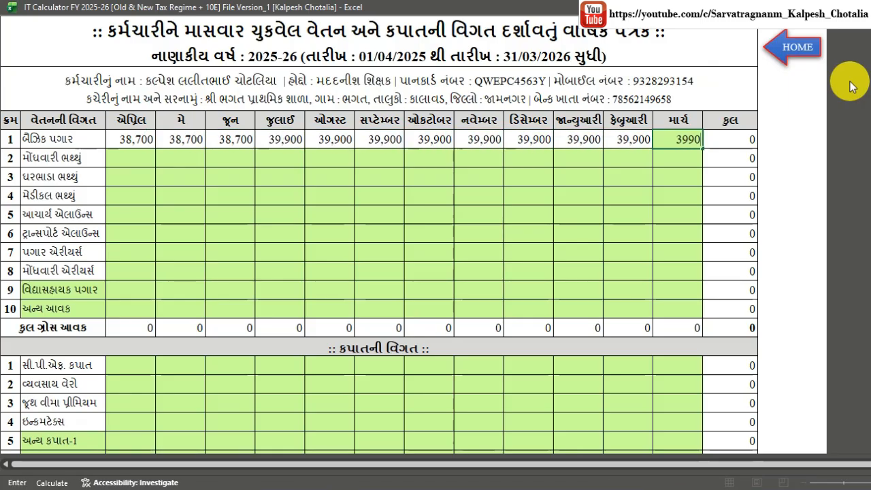
pyautogui.press('Return')
# Fill the DA row: 13,158 for three months, then 16,758 for nine months.
pyautogui.write('13,158')
pyautogui.press('Tab')
pyautogui.write('13158')
pyautogui.press('Tab')
pyautogui.write('13158')
pyautogui.press('Tab')
pyautogui.write('16,758\t16,758\t16,758\t16,758\t16,758\t16,758\t1')
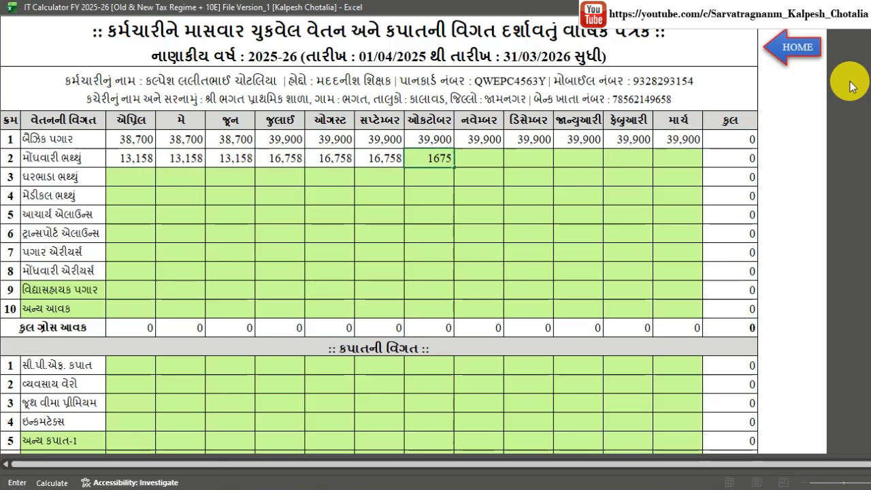
pyautogui.write('6,758\t16,758\t16,758')
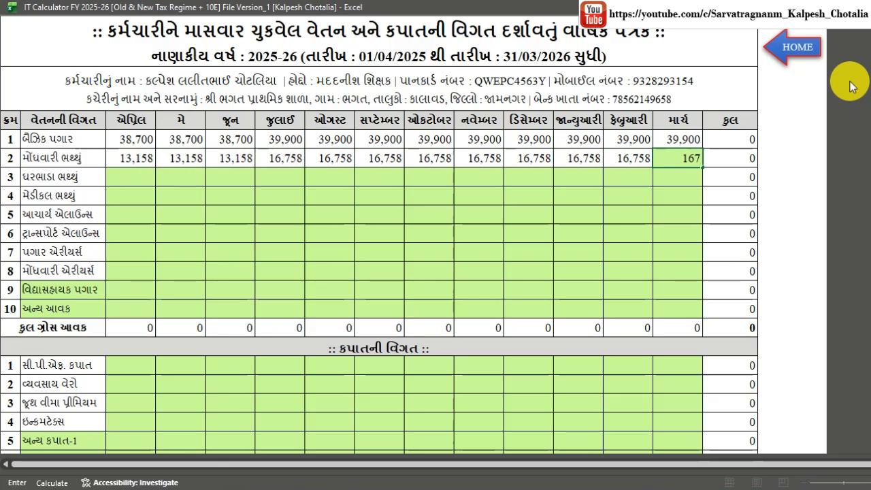
pyautogui.press('Return')
# Enter HRA (3,096 for three months, then 3,192) and medical allowance 1,000 monthly.
pyautogui.write('3,096\t3,096\t3,096')
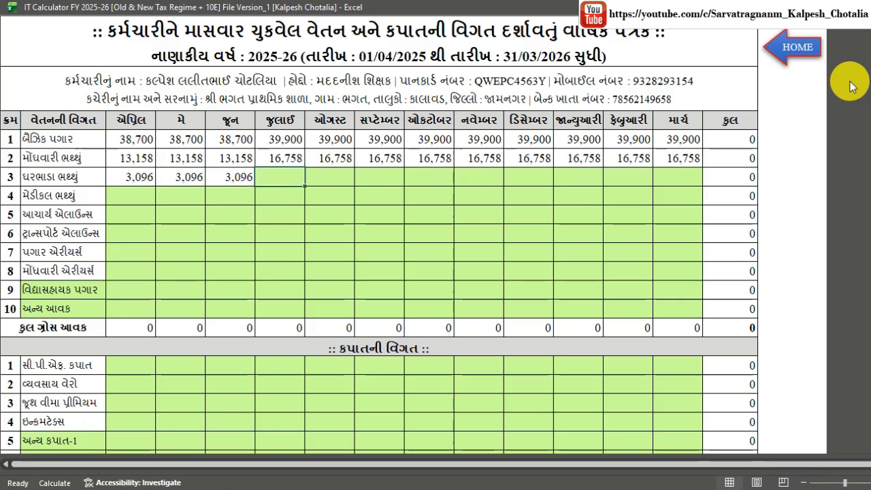
pyautogui.write('\t3,192\t3,192\t3,192\t3,192\t3,192\t3,192\t3,192\t3,192\t3,192')
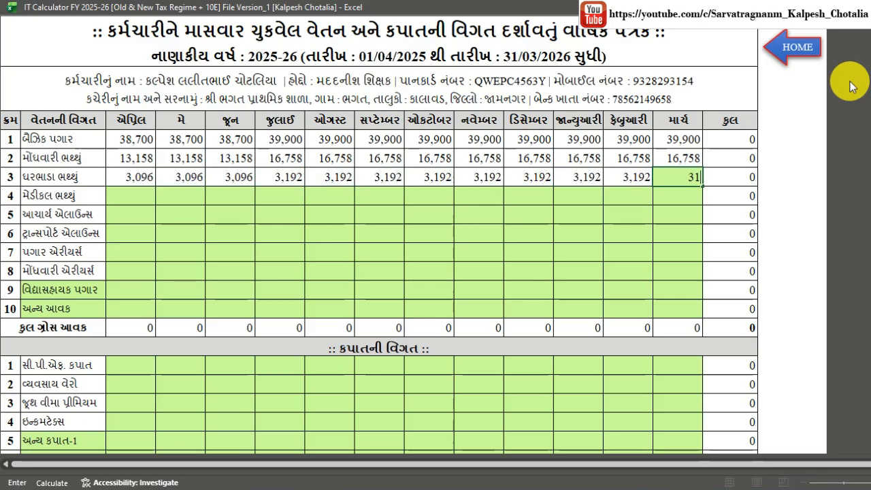
pyautogui.press('Return')
pyautogui.write('1,000\t1,000\t1,000\t1,000\t1,000\t1,000\t1,000\t1,000\t1,000\t1,000\t')
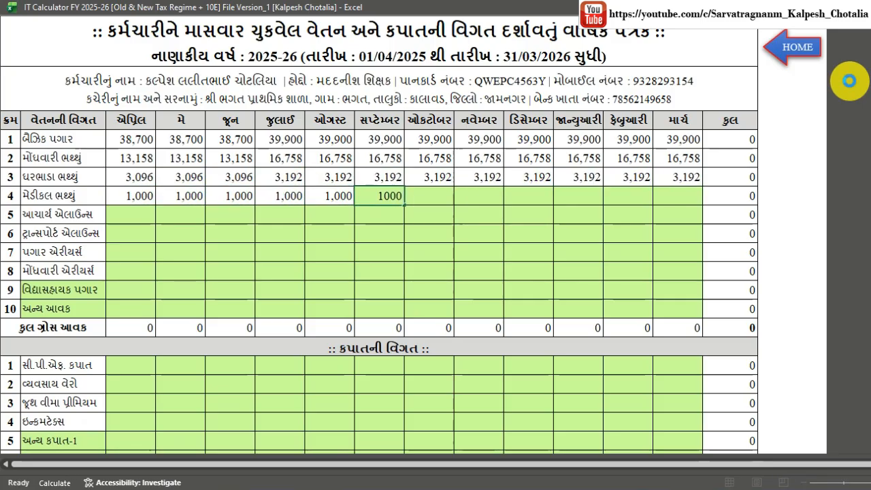
pyautogui.write('1,000\t1,000')
pyautogui.press('Return')
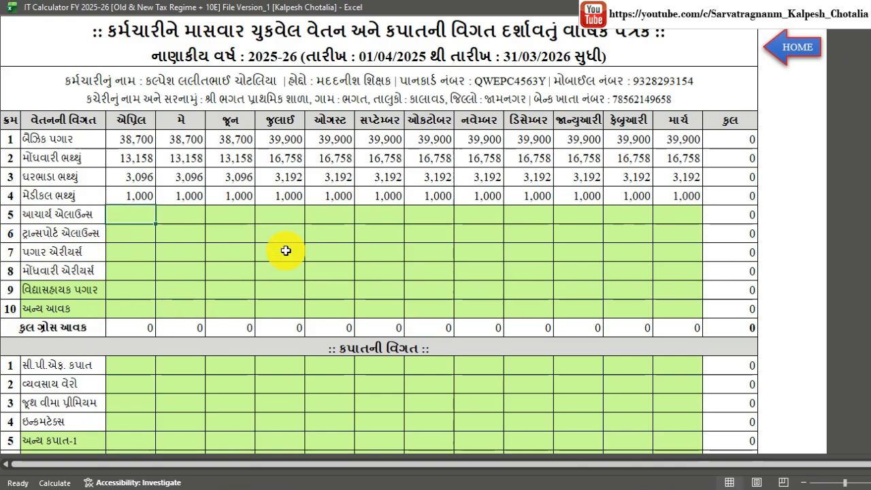
# Add February pay arrears 4,45,242 and DA arrears of 9,288, 15,480 and 1,600.
pyautogui.write('445242')
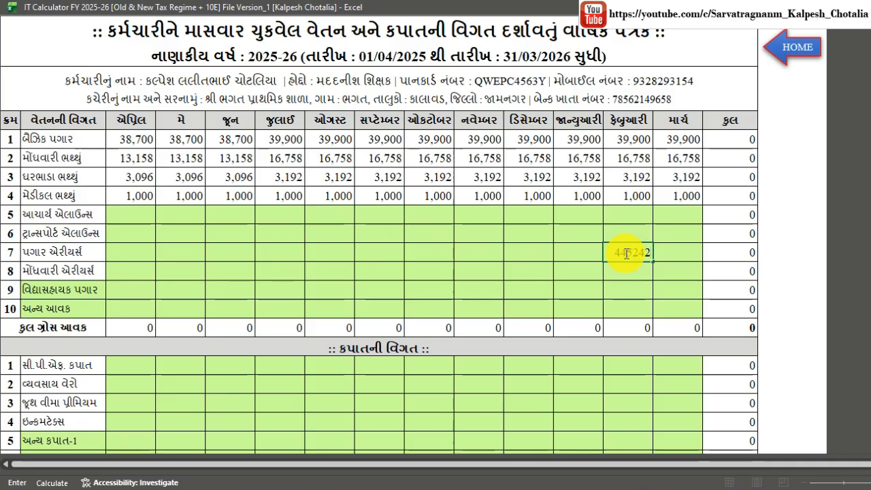
pyautogui.press('Tab')
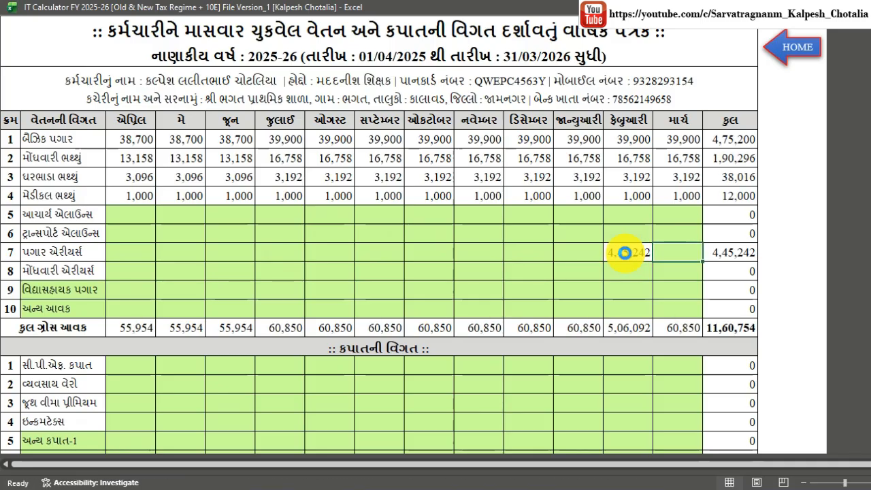
pyautogui.click(218, 271)
pyautogui.write('9288')
pyautogui.press('Right')
pyautogui.press('Right')
pyautogui.write('15480')
pyautogui.press('Right')
pyautogui.press('Right')
pyautogui.press('Right')
pyautogui.write('1600')
pyautogui.press('Right')
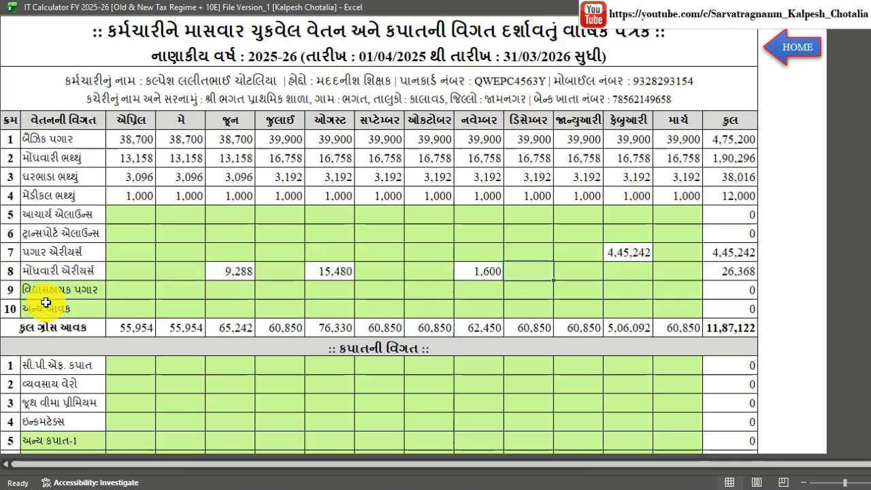
# Fill the monthly CPF deduction row with 5,186 and 5,666 amounts.
pyautogui.scroll(-3, 689, 311)
pyautogui.click(136, 174)
pyautogui.write('5186')
pyautogui.press('Right')
pyautogui.write('5186')
pyautogui.press('Right')
pyautogui.write('5186')
pyautogui.press('Right')
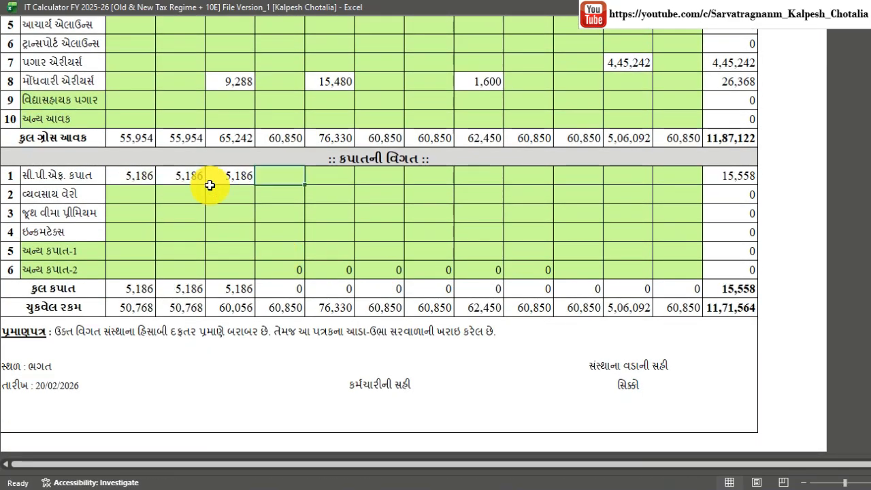
pyautogui.write('5666')
pyautogui.press('Right')
pyautogui.write('5666')
pyautogui.press('Right')
pyautogui.press('5')
pyautogui.press('6')
pyautogui.press('6')
pyautogui.press('6')
pyautogui.press('Right')
pyautogui.press('5')
pyautogui.press('6')
pyautogui.press('6')
pyautogui.press('6')
pyautogui.press('Right')
pyautogui.press('5')
pyautogui.press('6')
pyautogui.press('6')
pyautogui.press('6')
pyautogui.press('Right')
pyautogui.press('5')
pyautogui.press('6')
pyautogui.press('6')
pyautogui.press('6')
pyautogui.press('Right')
pyautogui.press('5')
pyautogui.press('6')
pyautogui.press('6')
pyautogui.press('6')
pyautogui.press('Right')
pyautogui.press('5')
pyautogui.press('6')
pyautogui.press('6')
pyautogui.press('6')
pyautogui.press('Right')
pyautogui.write('5,66')
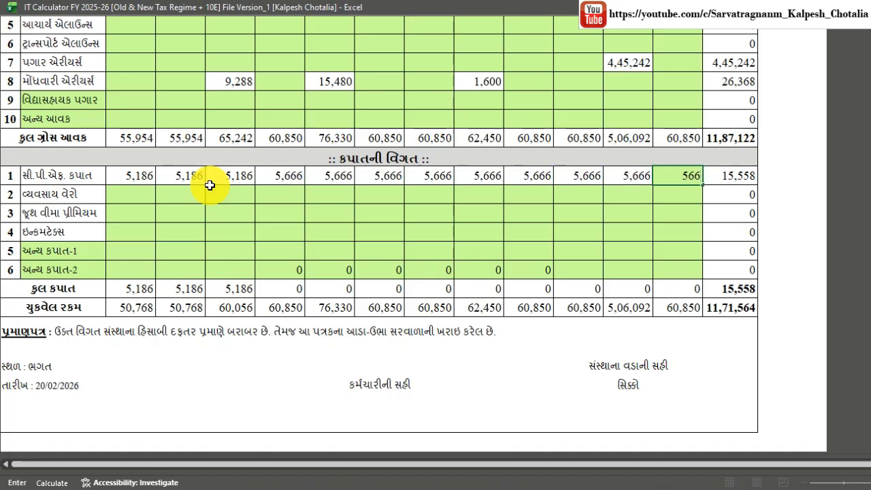
pyautogui.write('6')
pyautogui.press('Return')
# Enter professional tax of 200 for each month.
pyautogui.write('200')
pyautogui.press('Right')
pyautogui.write('200')
pyautogui.press('Right')
pyautogui.press('2')
pyautogui.press('0')
pyautogui.press('0')
pyautogui.press('Right')
pyautogui.press('2')
pyautogui.press('0')
pyautogui.press('0')
pyautogui.press('Right')
pyautogui.press('2')
pyautogui.press('0')
pyautogui.press('0')
# Enter the group insurance premium of 400 for each month.
pyautogui.press('Right')
pyautogui.press('2')
pyautogui.press('0')
pyautogui.press('0')
pyautogui.press('Right')
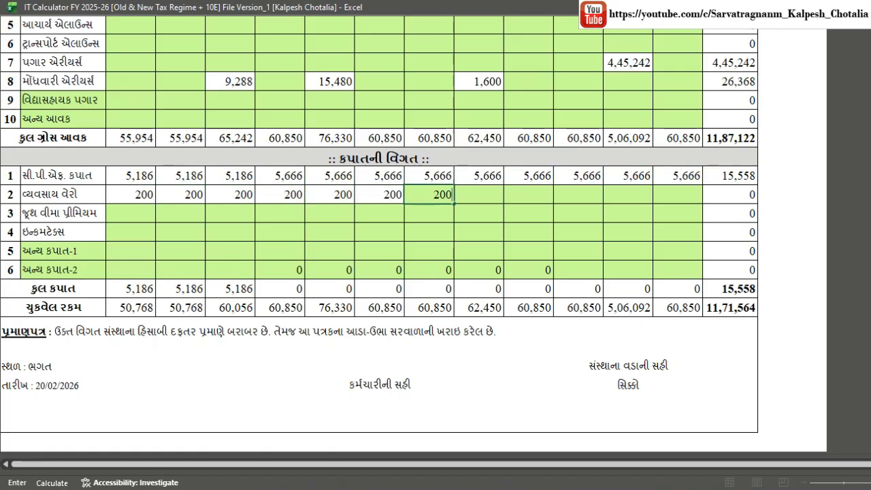
pyautogui.write('200')
pyautogui.press('Right')
pyautogui.press('2')
pyautogui.press('0')
pyautogui.press('0')
pyautogui.press('Right')
pyautogui.press('2')
pyautogui.press('0')
pyautogui.press('0')
pyautogui.press('Right')
pyautogui.press('2')
pyautogui.press('0')
pyautogui.press('0')
pyautogui.press('Right')
pyautogui.press('2')
pyautogui.press('0')
pyautogui.press('0')
pyautogui.press('Right')
pyautogui.write('200')
pyautogui.press('Return')
pyautogui.write('400')
pyautogui.press('Right')
pyautogui.write('40')
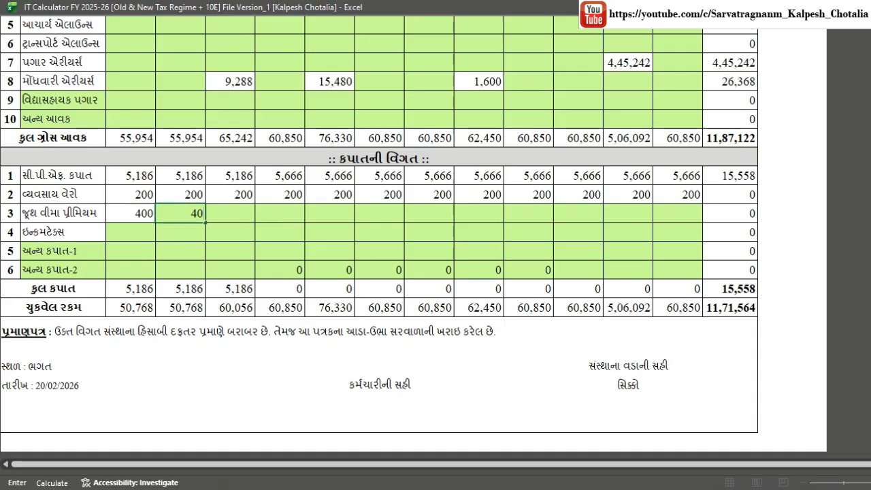
pyautogui.write('0')
pyautogui.press('Right')
pyautogui.press('4')
pyautogui.press('0')
pyautogui.press('0')
pyautogui.press('Right')
pyautogui.press('4')
pyautogui.press('0')
pyautogui.press('0')
pyautogui.press('Right')
pyautogui.press('4')
pyautogui.press('0')
pyautogui.press('0')
pyautogui.press('Right')
pyautogui.press('4')
pyautogui.press('0')
pyautogui.press('0')
pyautogui.press('Right')
pyautogui.press('4')
pyautogui.press('0')
pyautogui.press('0')
pyautogui.press('Right')
pyautogui.press('4')
pyautogui.press('0')
pyautogui.press('0')
pyautogui.press('Right')
pyautogui.press('4')
pyautogui.press('0')
pyautogui.press('0')
pyautogui.press('Right')
pyautogui.press('4')
pyautogui.press('0')
pyautogui.press('0')
pyautogui.press('Right')
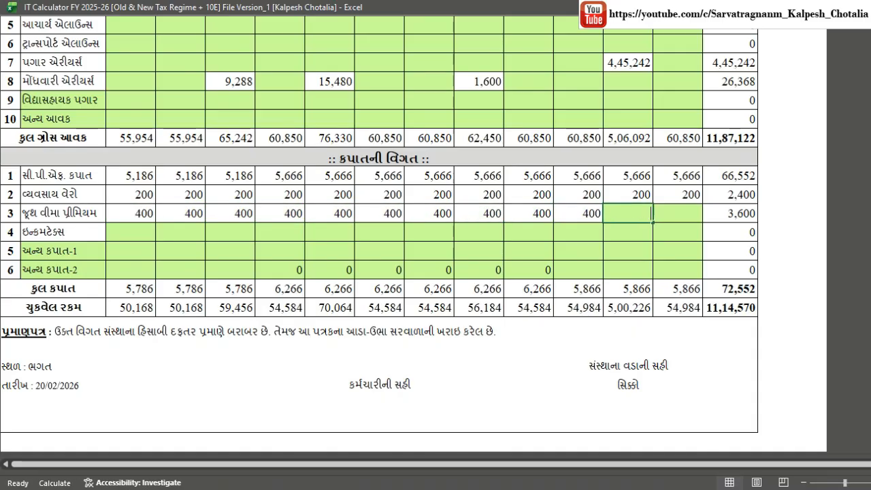
pyautogui.write('400')
pyautogui.press('Right')
pyautogui.write('400')
pyautogui.press('Return')
# Clear the zeros from the second other-deduction row, save, and return to the home sheet.
pyautogui.scroll(2, 670, 286)
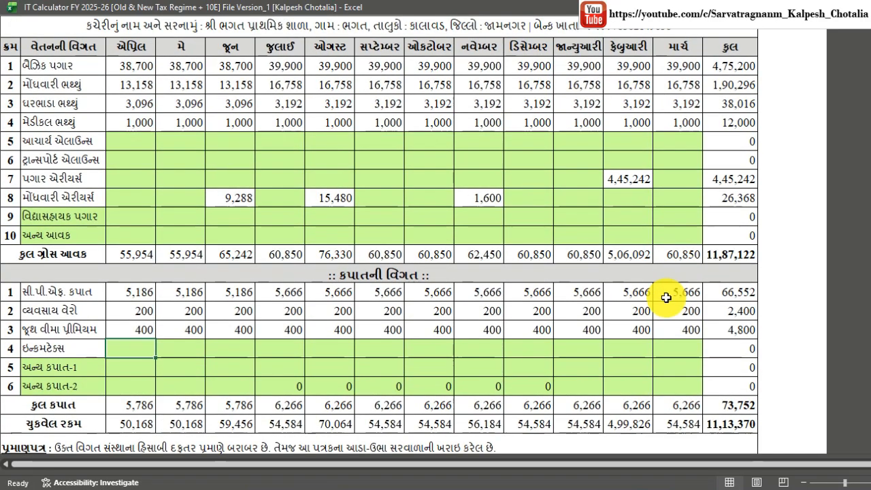
pyautogui.moveTo(298, 385); pyautogui.dragTo(558, 389)
pyautogui.press('Delete')
pyautogui.hotkey('ctrl', 's')
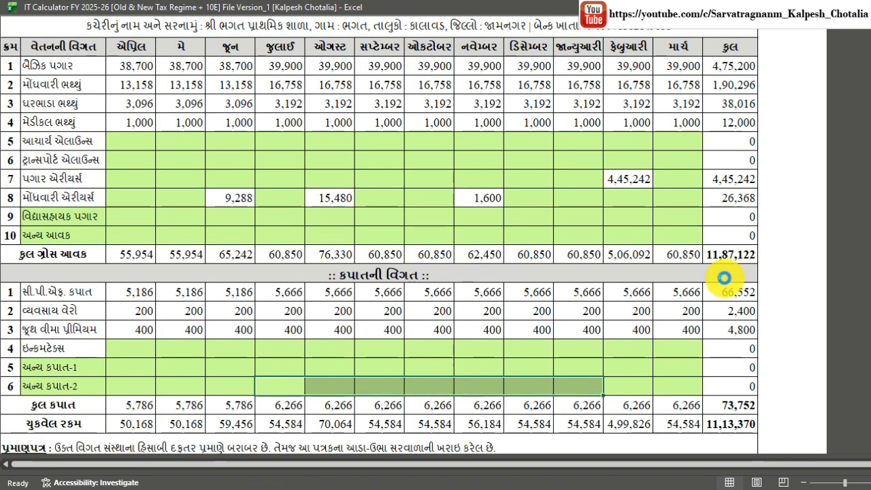
pyautogui.scroll(3, 724, 270)
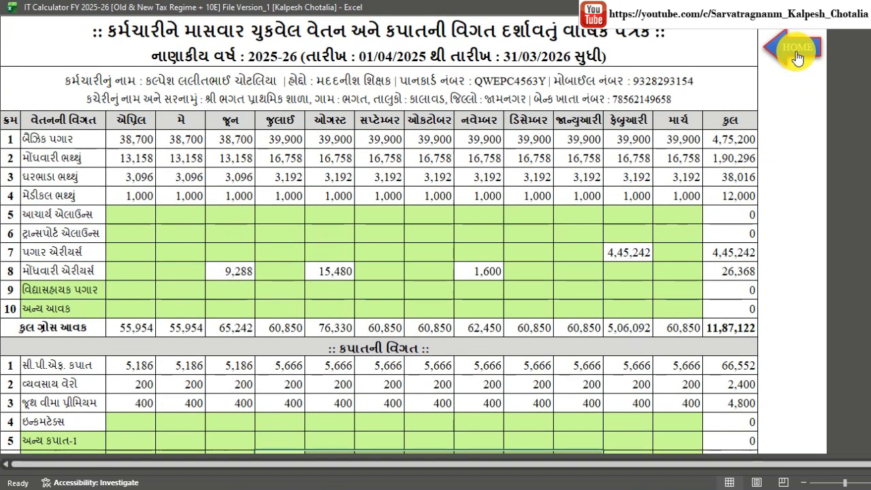
pyautogui.click(798, 50)
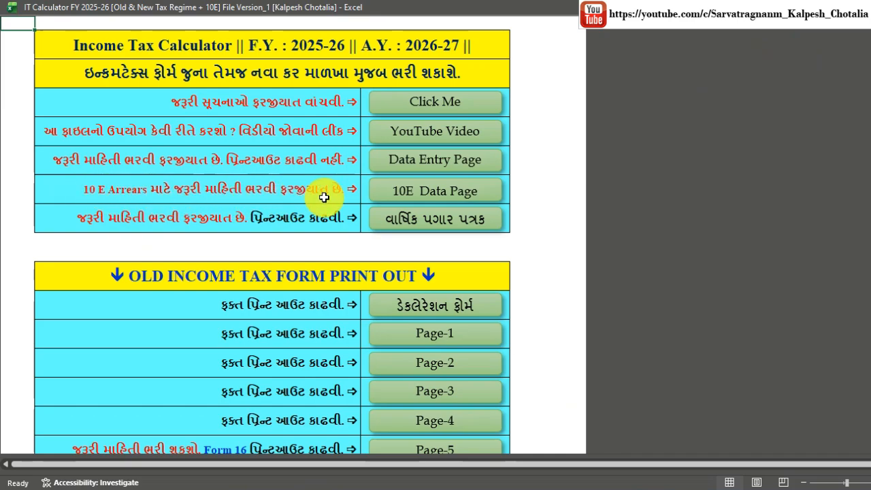
# On the 10E past-year sheet, enter 782 for July 2019 and 8,072 for later months.
pyautogui.click(432, 186)
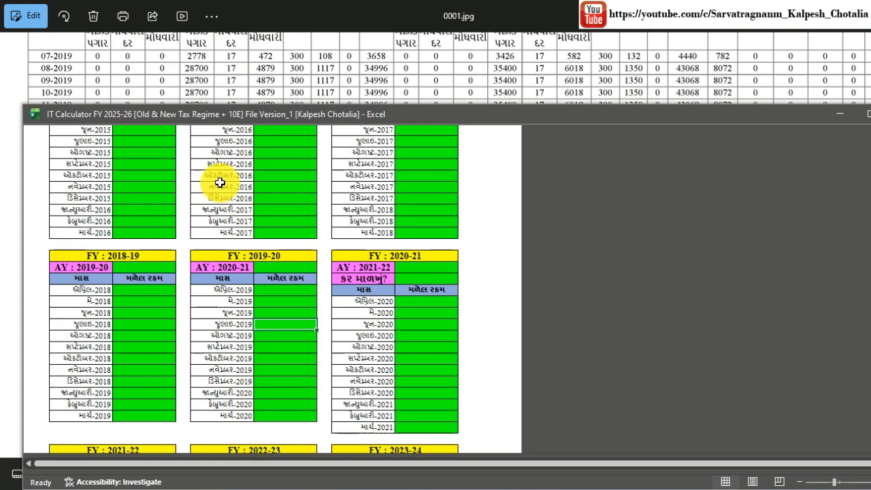
pyautogui.scroll(1, 263, 228)
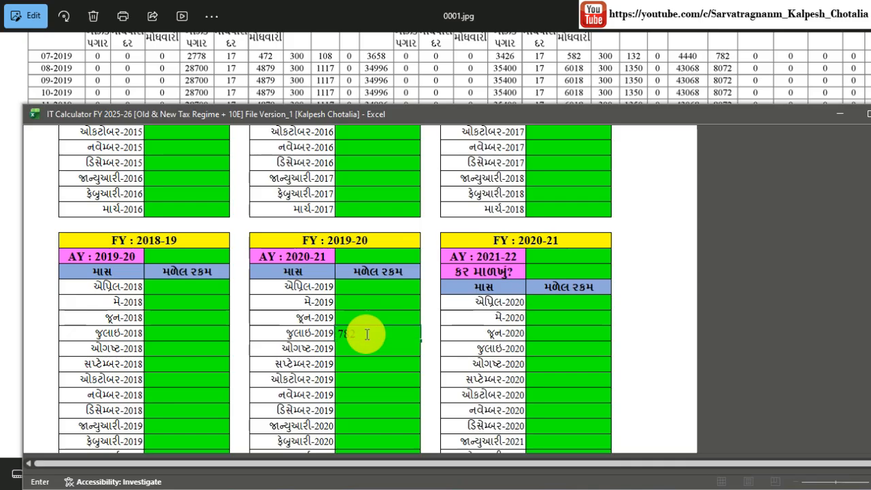
pyautogui.press('Return')
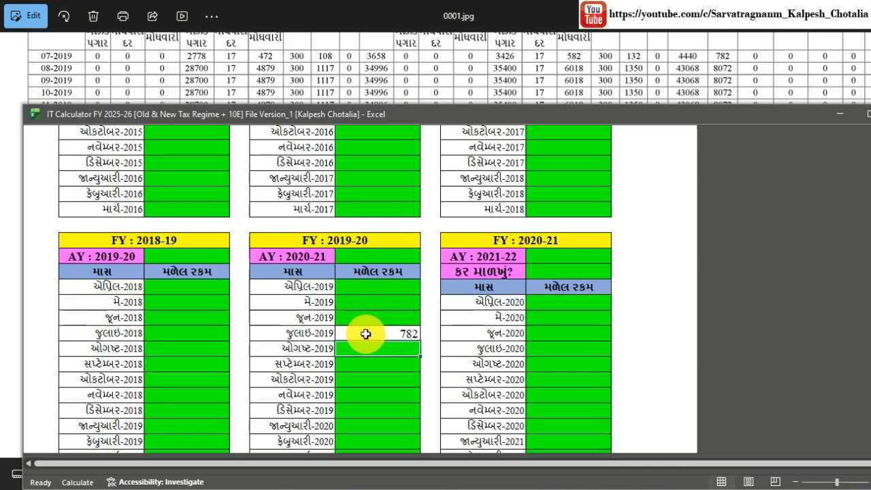
pyautogui.write('8072')
pyautogui.press('Return')
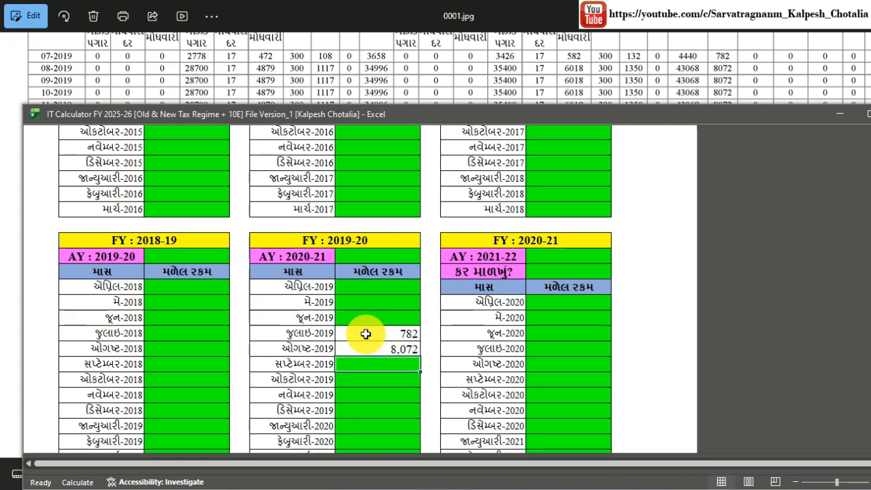
pyautogui.write('72')
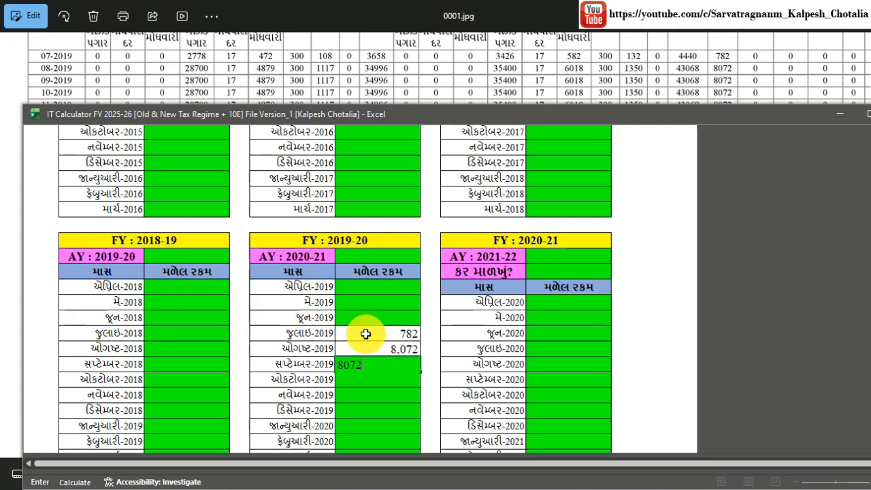
pyautogui.press('Return')
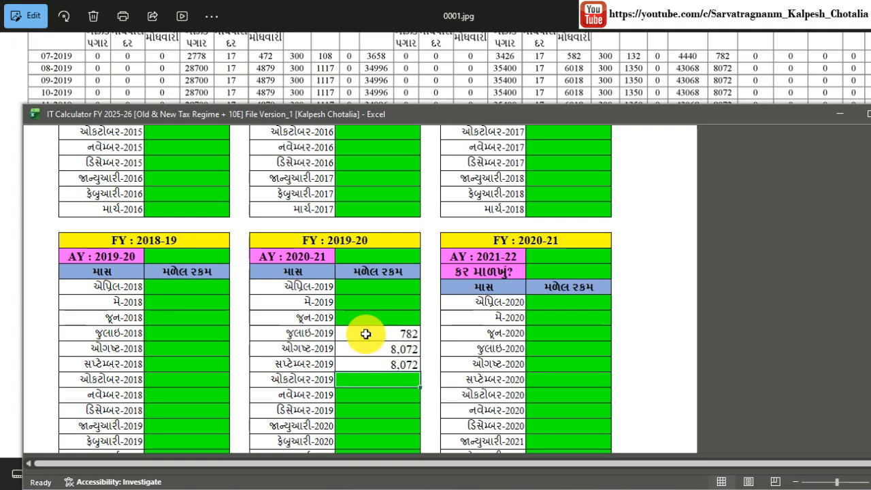
pyautogui.write('8')
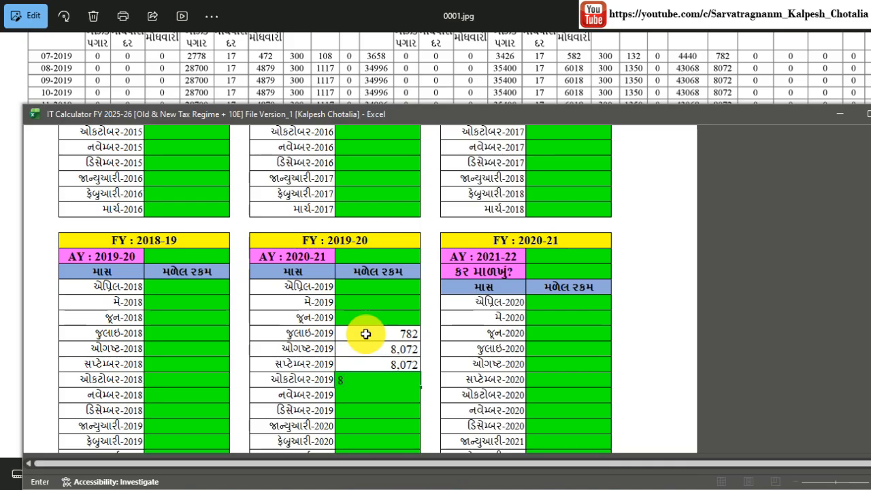
pyautogui.write(',072')
pyautogui.press('Return')
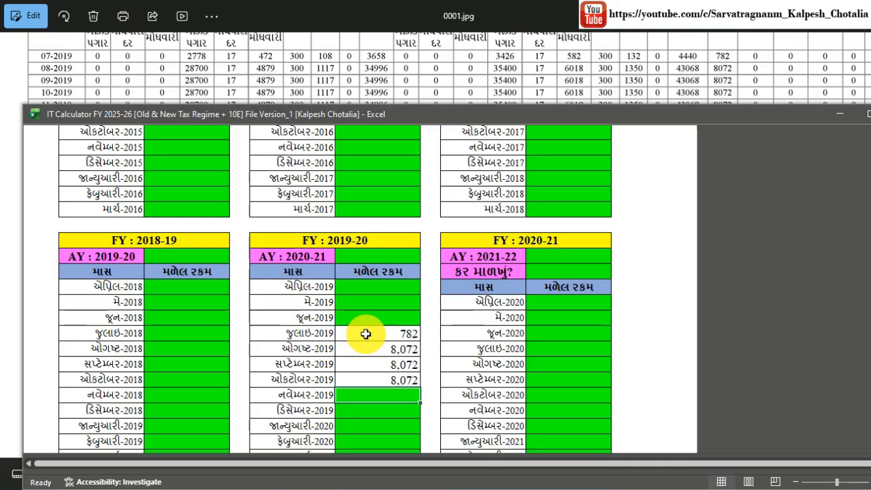
pyautogui.write('8,')
pyautogui.write('072')
pyautogui.press('Return')
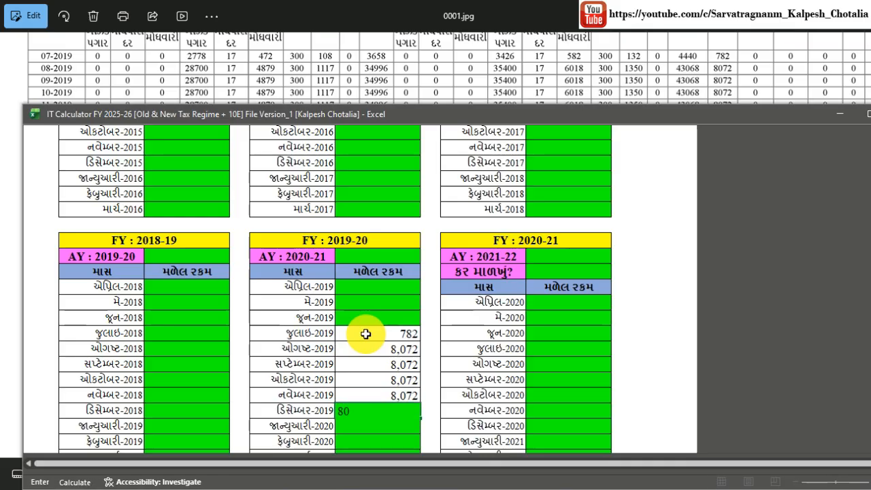
pyautogui.write('8,072')
pyautogui.press('Return')
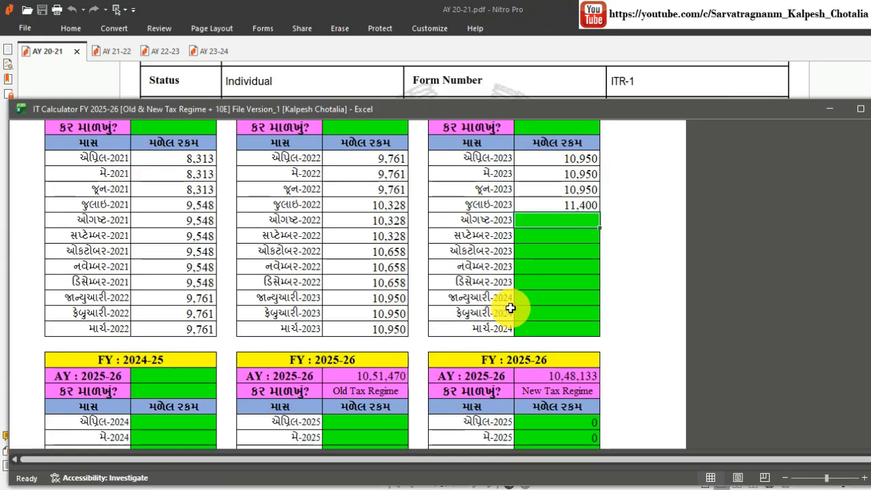
# Review the year-wise table and shrink the Excel window to reveal the tax return.
pyautogui.scroll(2, 357, 284)
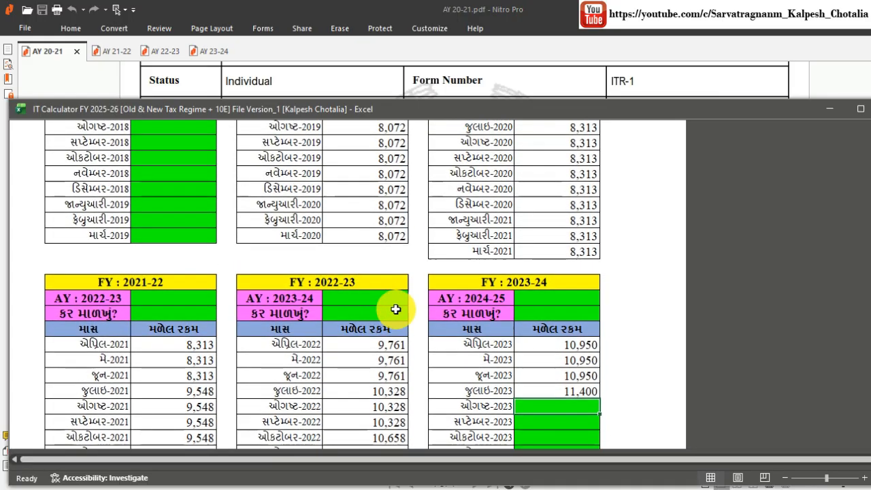
pyautogui.scroll(4, 396, 309)
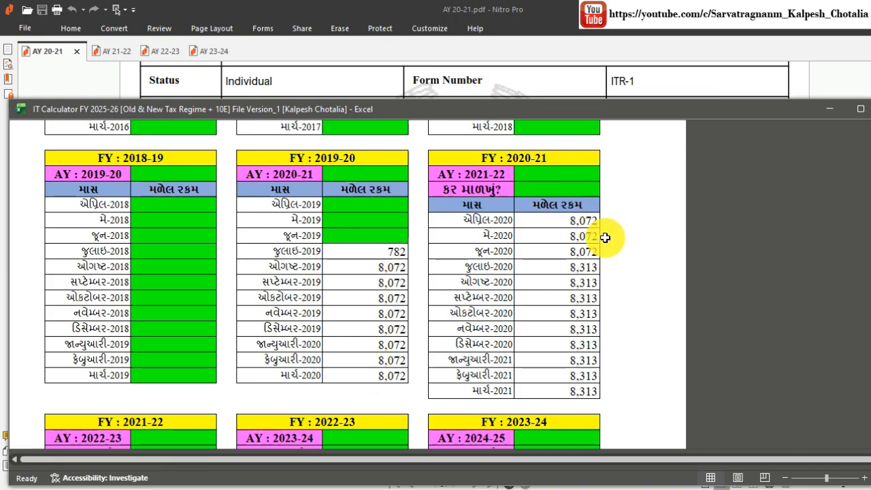
pyautogui.scroll(-4, 565, 254)
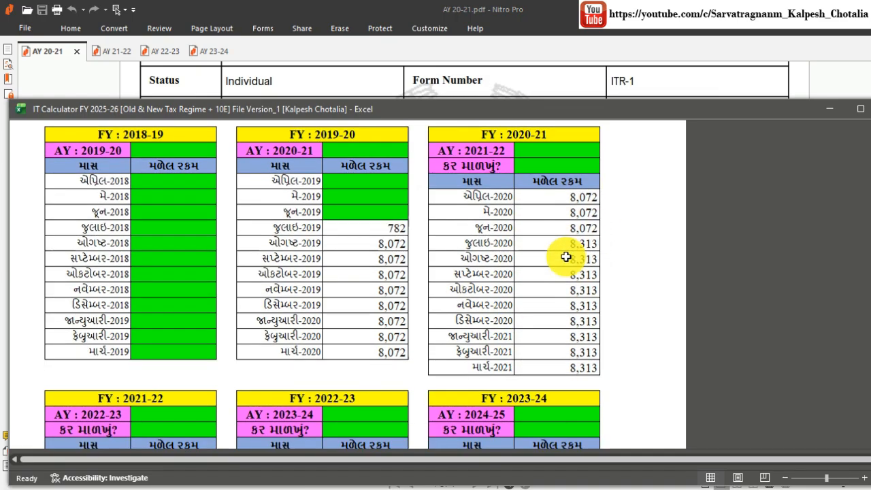
pyautogui.scroll(-2, 146, 272)
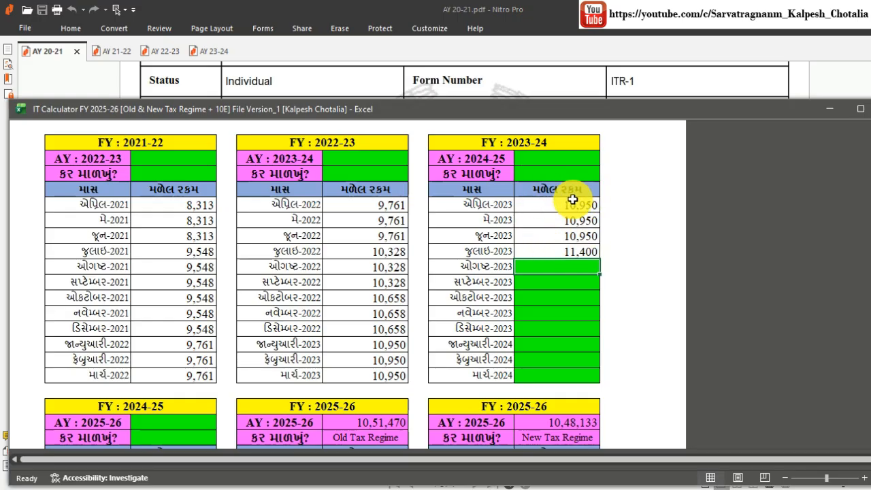
pyautogui.scroll(9, 572, 202)
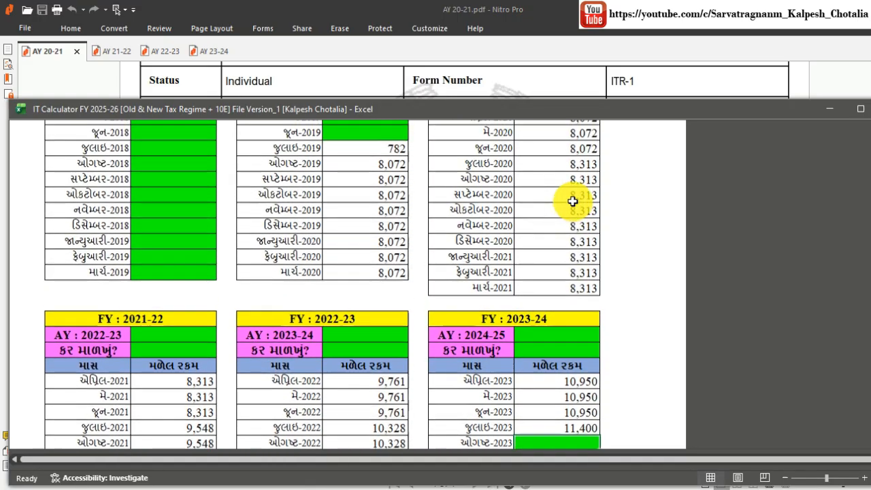
pyautogui.scroll(1, 572, 202)
pyautogui.scroll(-7, 572, 201)
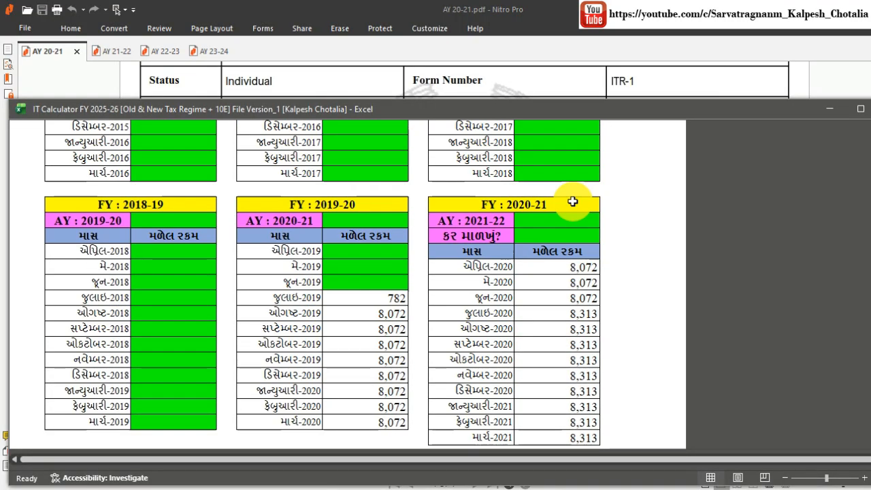
pyautogui.scroll(3, 344, 221)
pyautogui.scroll(1, 344, 220)
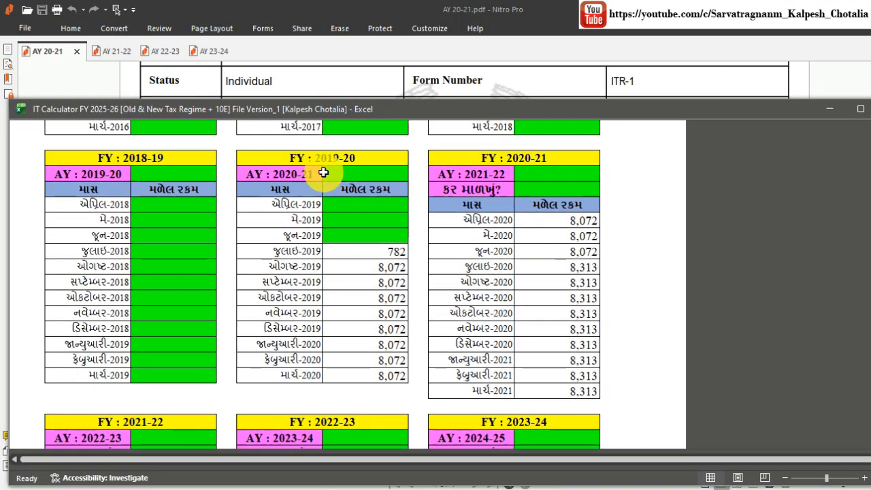
pyautogui.moveTo(522, 104); pyautogui.dragTo(521, 181)
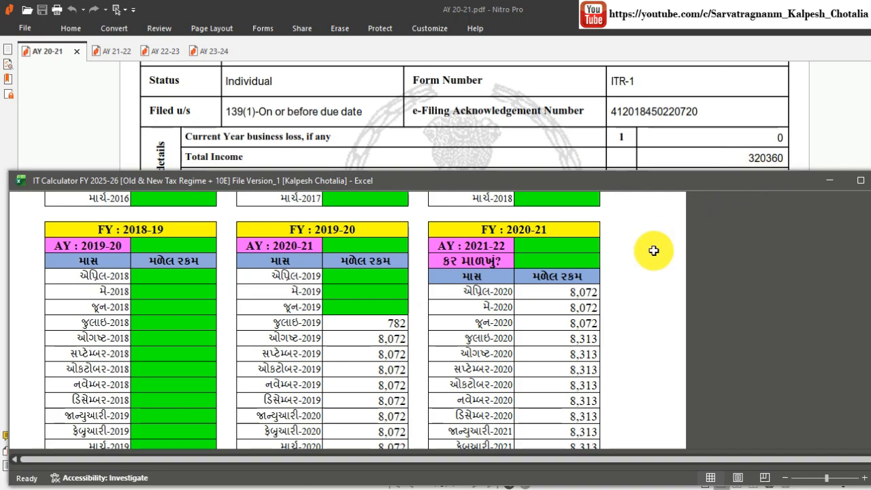
# Enter 3,20,360 as the AY 2020-21 income.
pyautogui.click(359, 244)
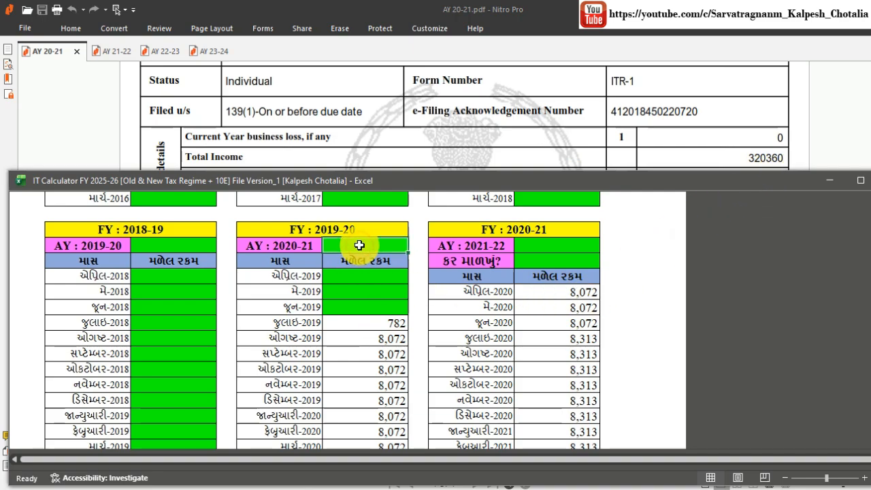
pyautogui.write('3,')
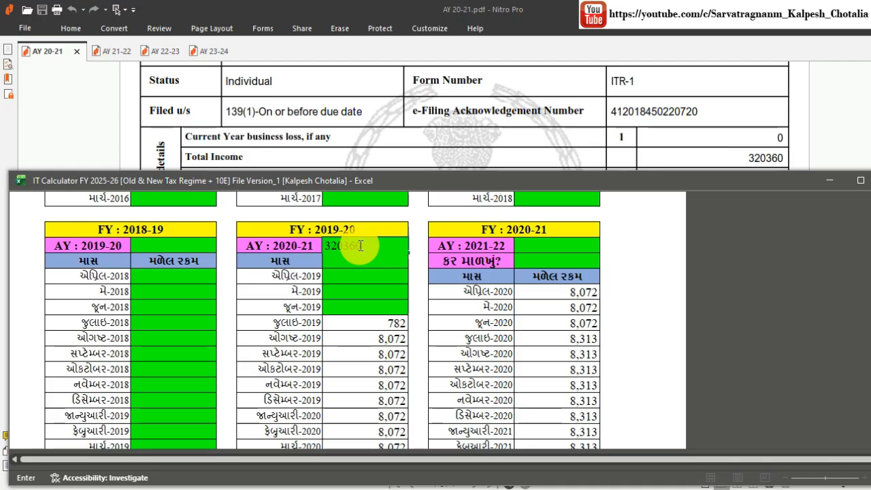
pyautogui.write('20,360')
pyautogui.press('Return')
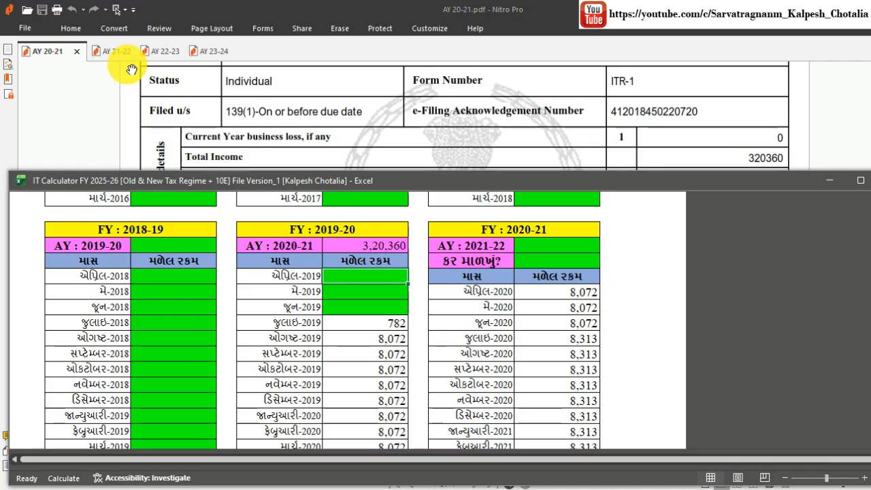
# Enter 3,43,800 as the AY 2021-22 income from its return, choosing Old Tax Regime.
pyautogui.click(113, 51)
pyautogui.hotkey('alt', 'Tab')
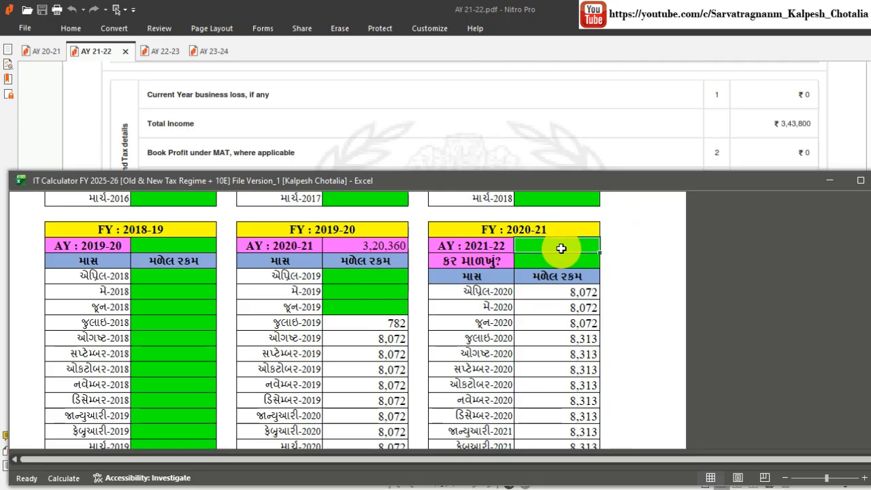
pyautogui.write('343800')
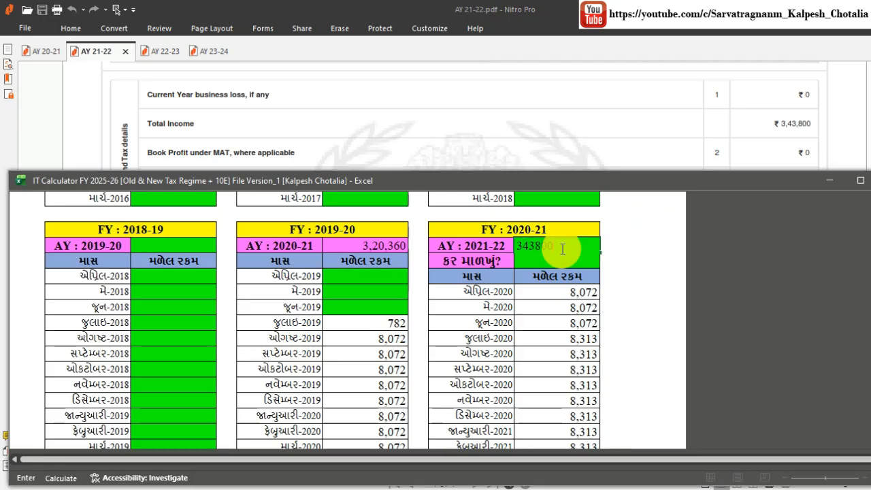
pyautogui.press('Return')
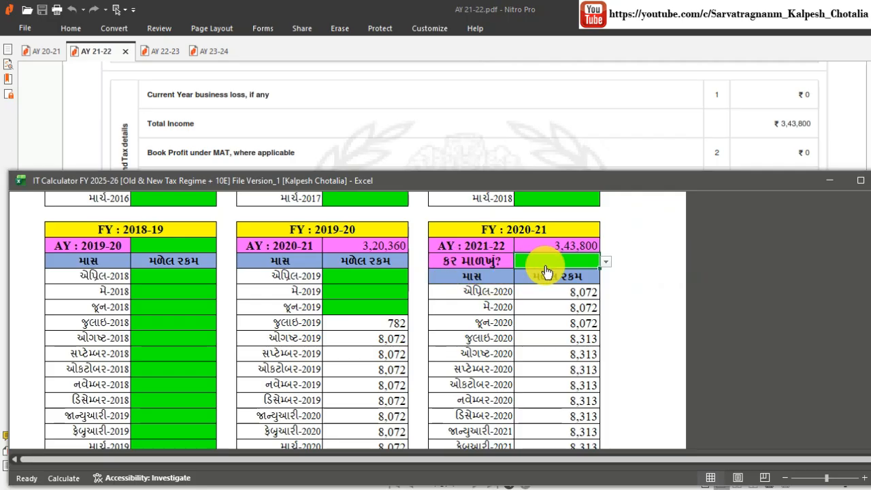
pyautogui.click(604, 262)
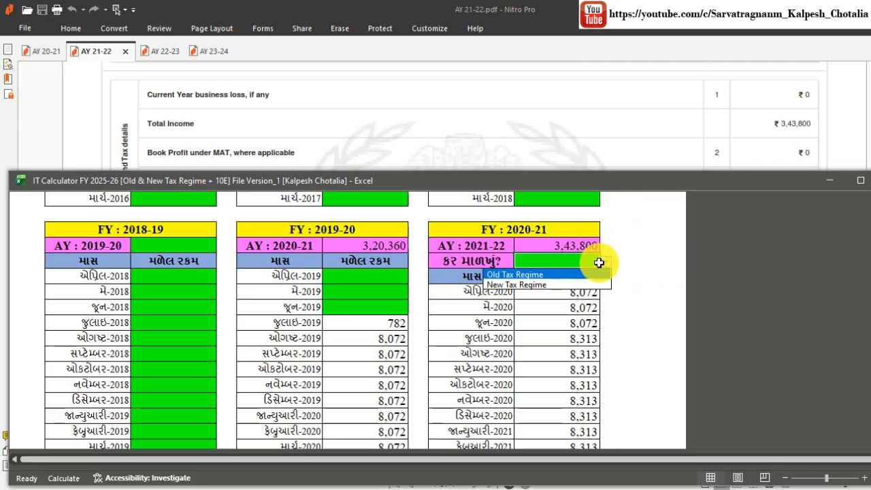
pyautogui.click(556, 276)
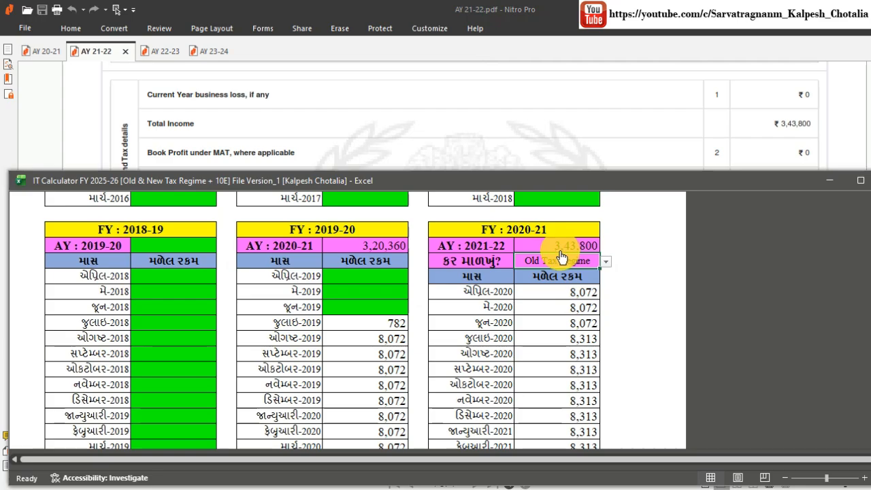
pyautogui.click(155, 53)
# Enter 4,03,370 as the AY 2022-23 income with Old Tax Regime.
pyautogui.scroll(-5, 78, 276)
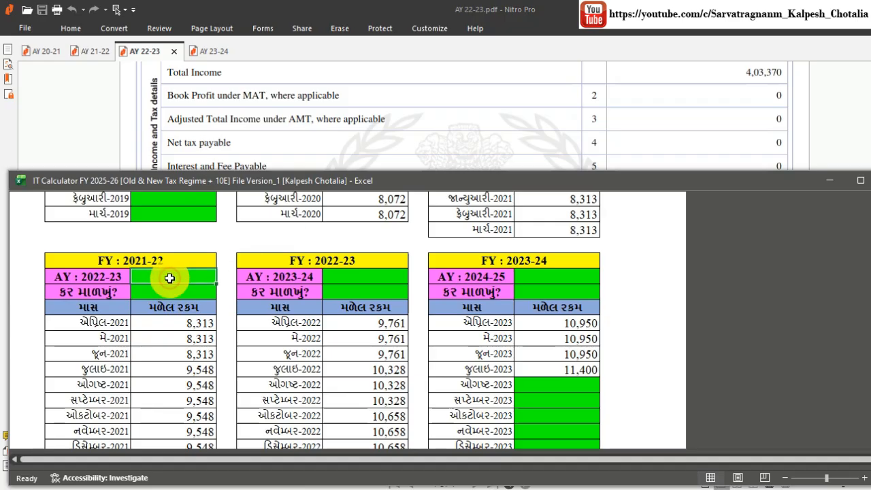
pyautogui.write('4,')
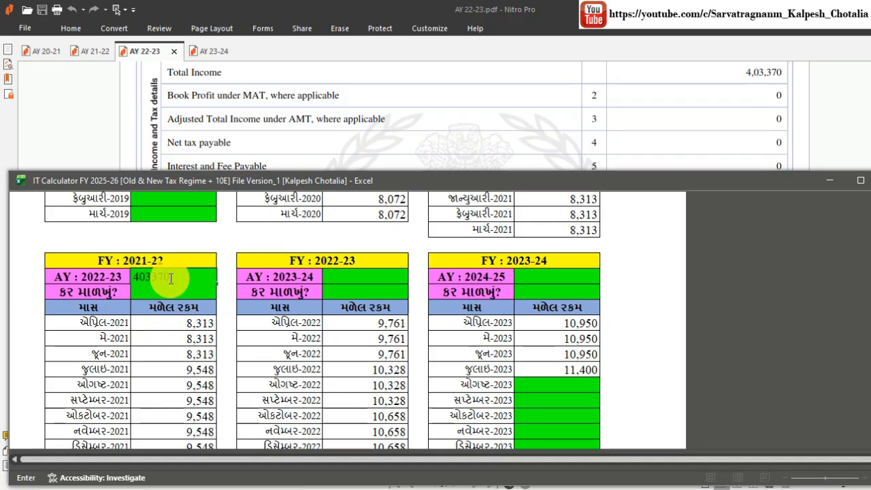
pyautogui.write('03,370')
pyautogui.press('Return')
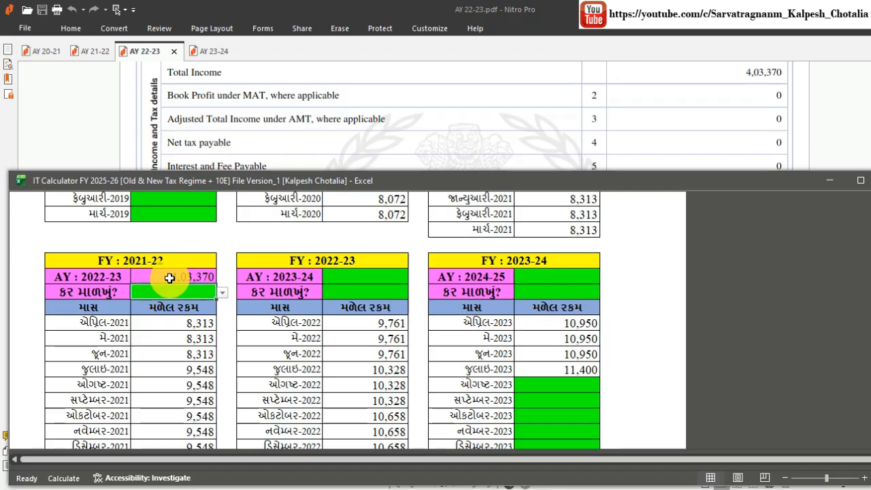
pyautogui.click(223, 293)
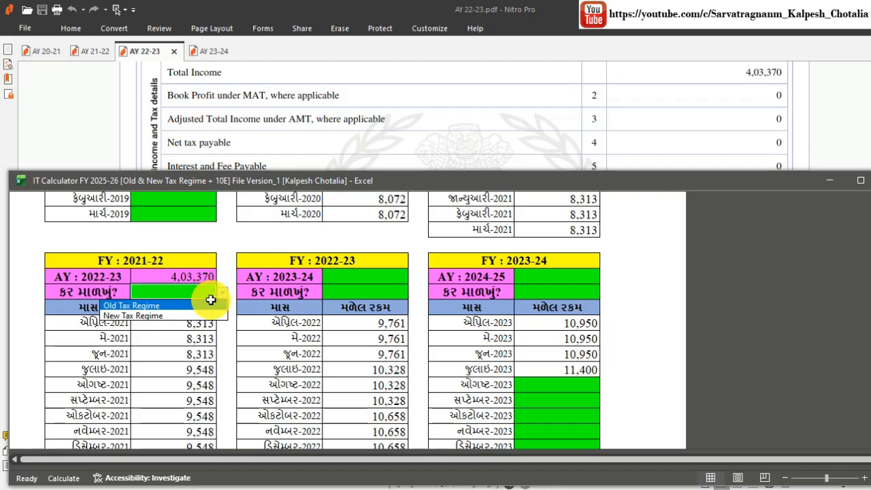
pyautogui.click(158, 307)
# Enter 5,04,590 as the AY 2023-24 income with Old Tax Regime.
pyautogui.scroll(-1, 189, 326)
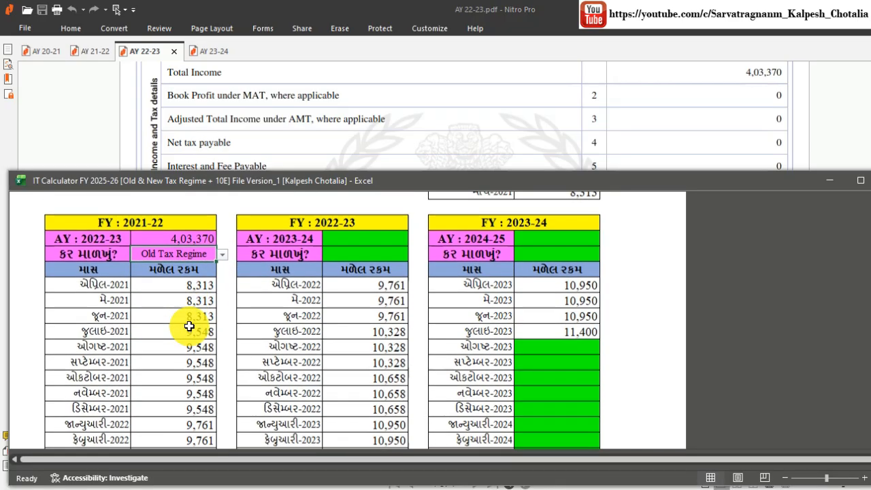
pyautogui.click(204, 53)
pyautogui.hotkey('alt', 'Tab')
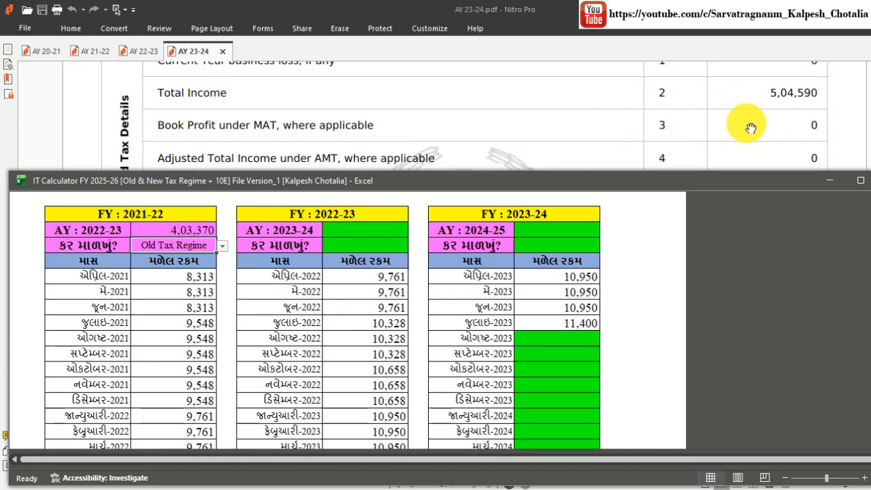
pyautogui.click(369, 232)
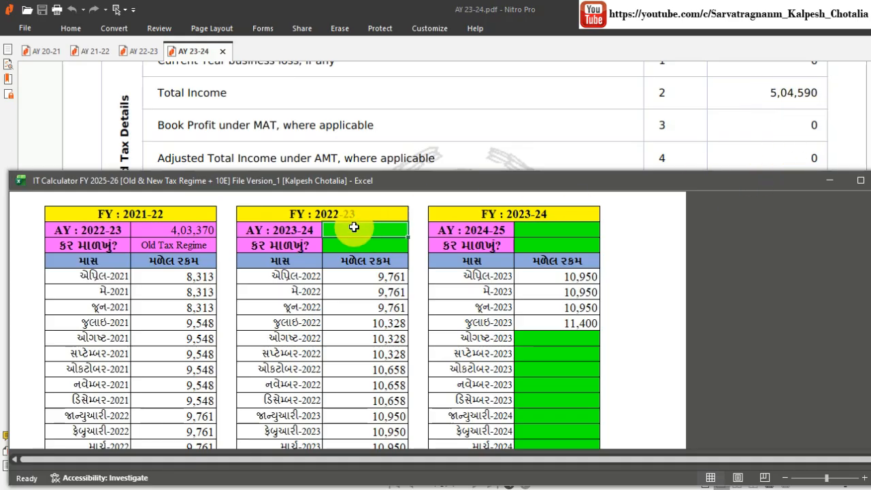
pyautogui.write('5,04,590')
pyautogui.press('Return')
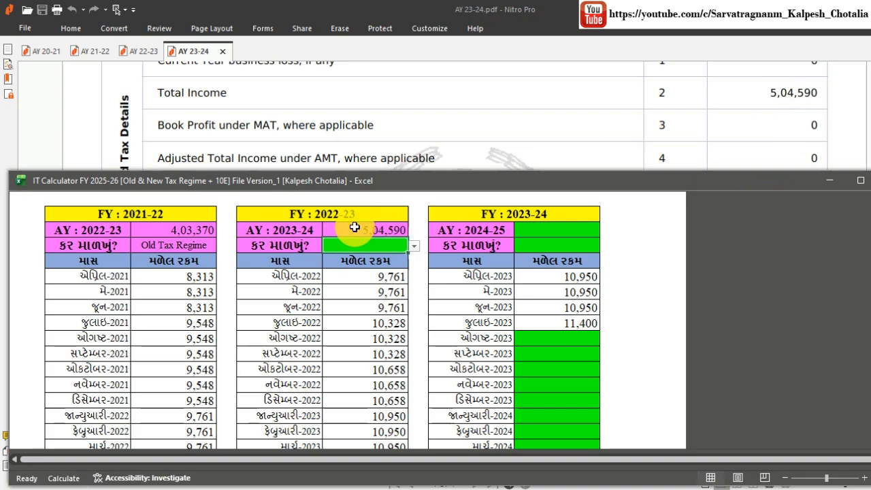
pyautogui.click(417, 243)
pyautogui.click(397, 258)
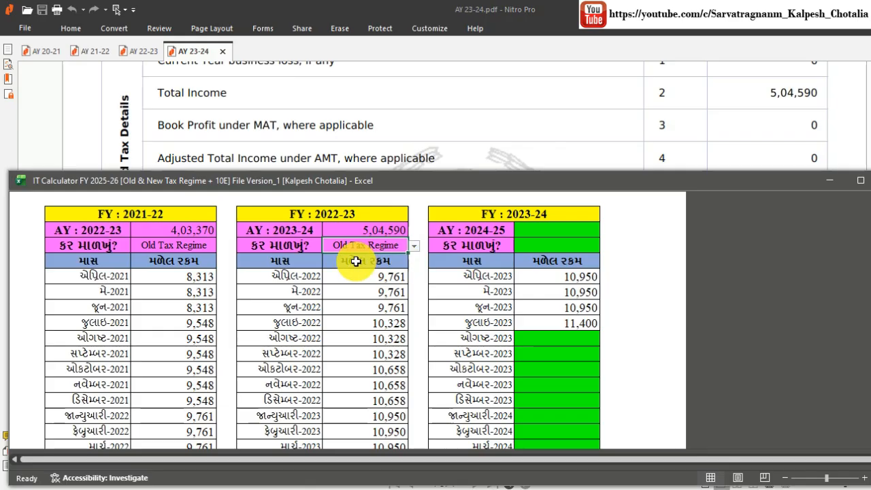
# Enter 4,85,000 for AY 2024-25 under Old Tax Regime, then maximize and save the workbook.
pyautogui.click(541, 233)
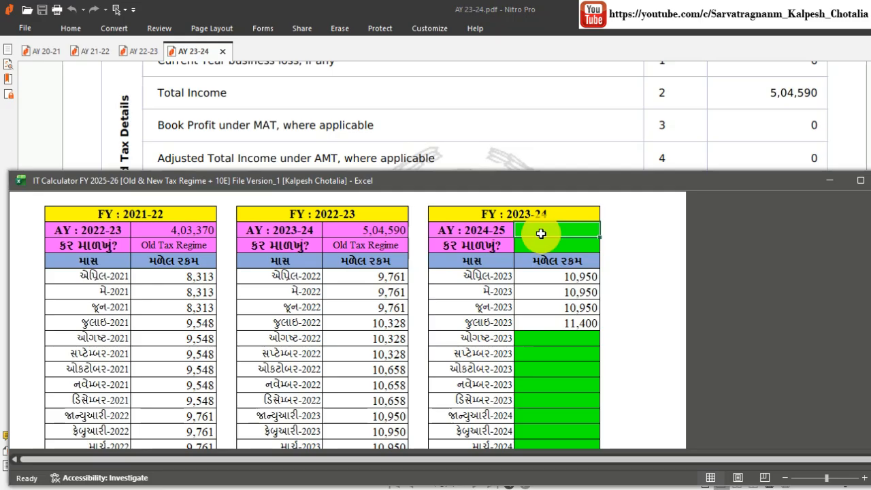
pyautogui.write('4,')
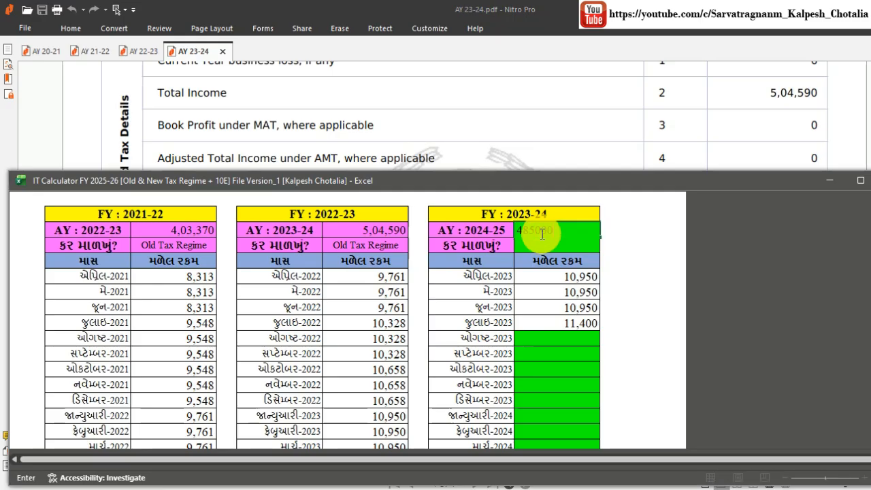
pyautogui.write('85,000')
pyautogui.press('Return')
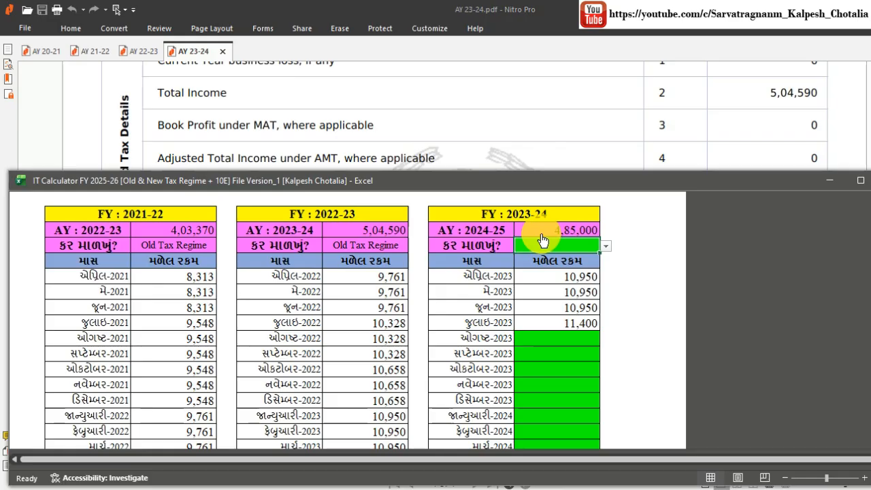
pyautogui.click(605, 245)
pyautogui.click(573, 262)
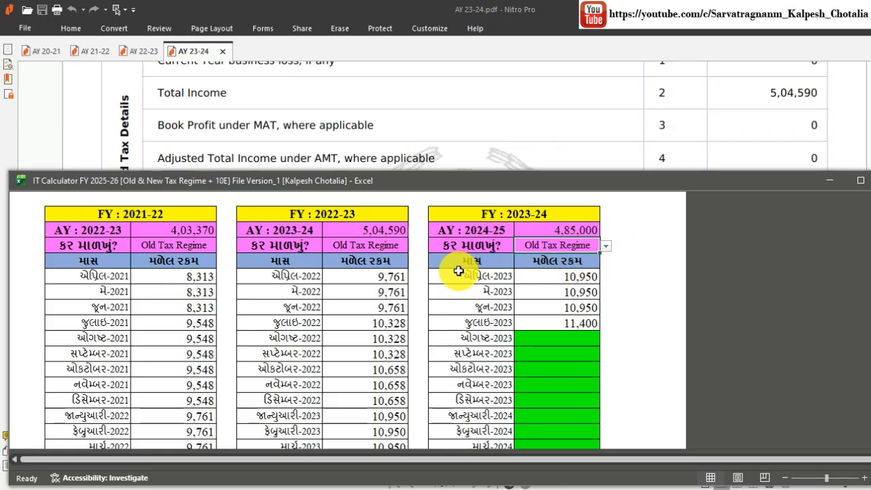
pyautogui.click(605, 247)
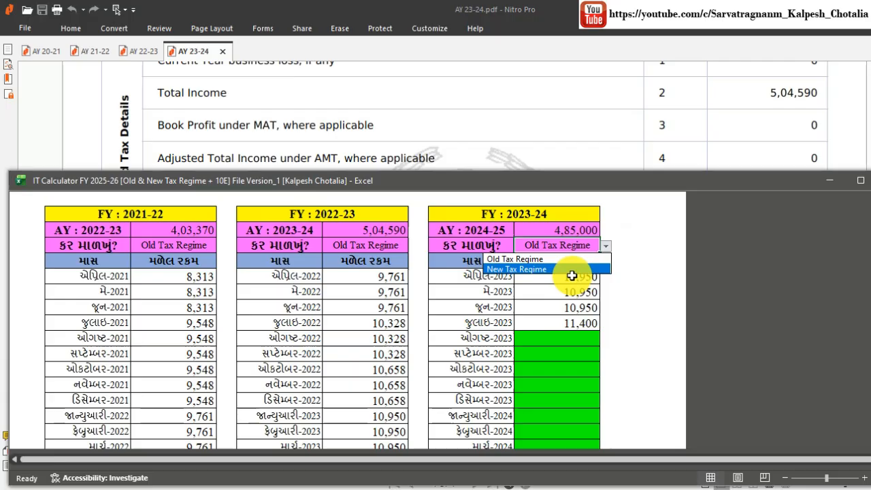
pyautogui.click(569, 260)
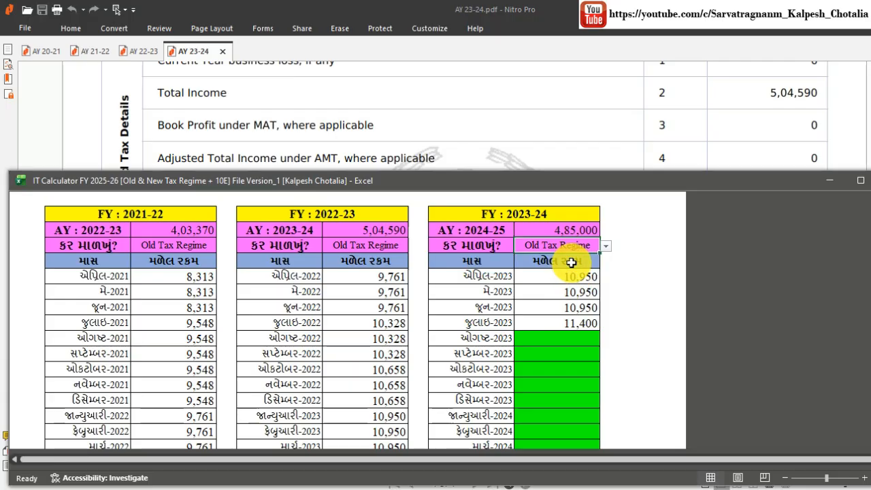
pyautogui.click(859, 184)
pyautogui.hotkey('ctrl', 's')
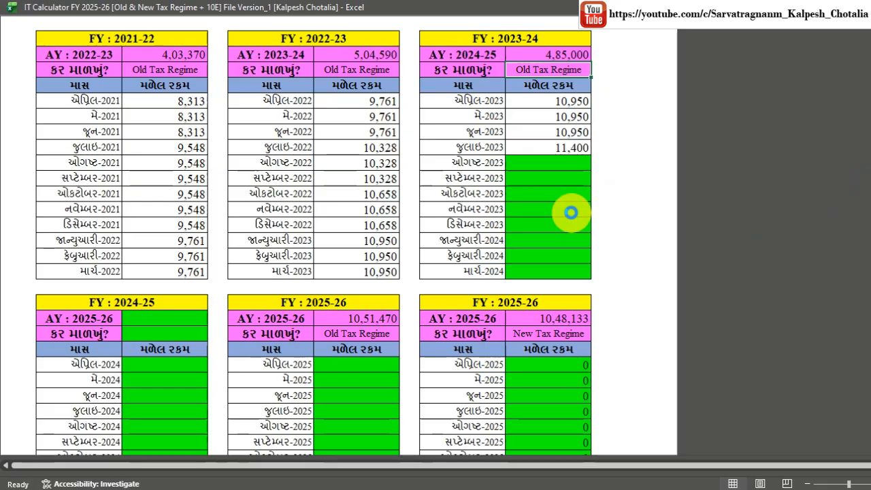
# Go back to the HOME sheet and scroll to the section on which tax regime benefits more.
pyautogui.scroll(4, 570, 212)
pyautogui.scroll(-2, 571, 212)
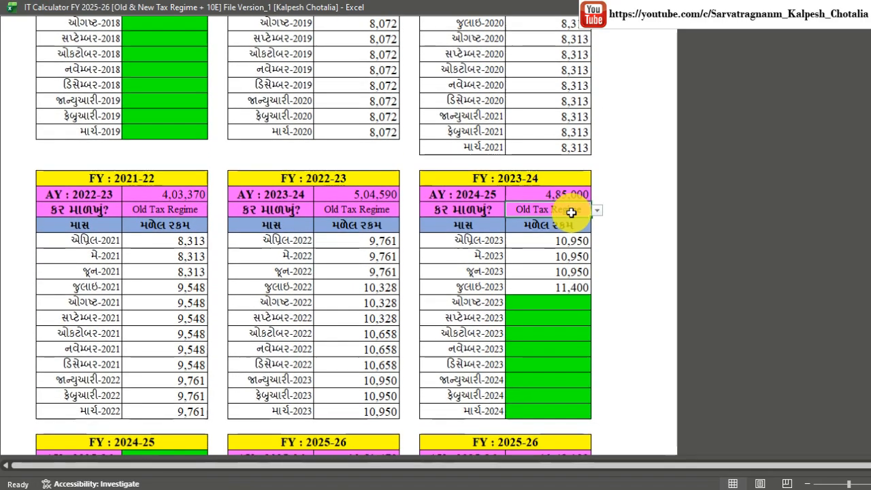
pyautogui.scroll(4, 569, 208)
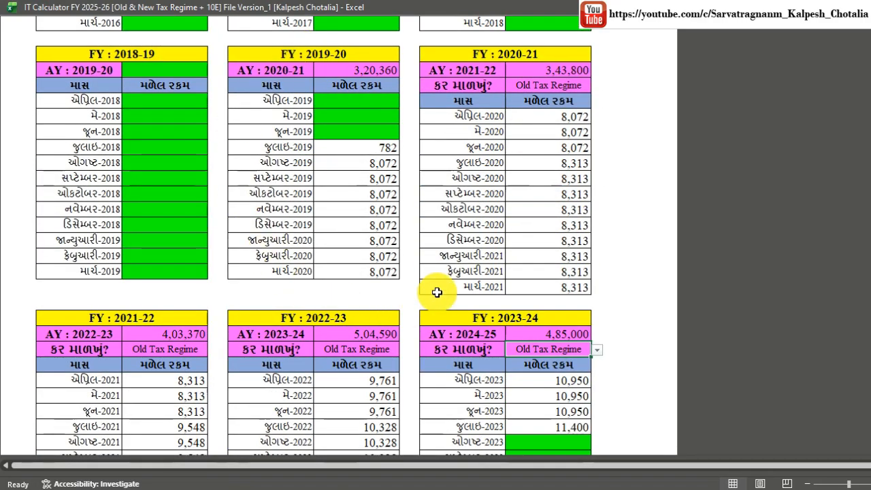
pyautogui.scroll(-2, 499, 239)
pyautogui.scroll(12, 499, 239)
pyautogui.scroll(20, 574, 211)
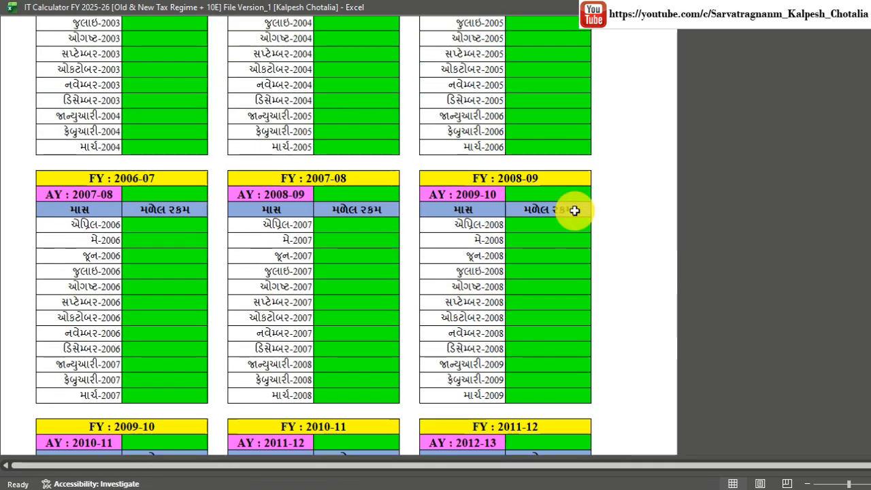
pyautogui.click(632, 92)
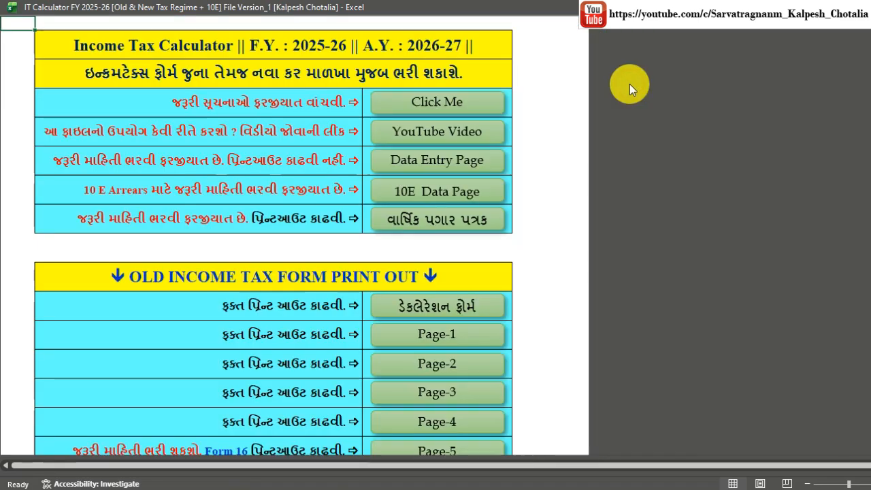
pyautogui.scroll(-3, 502, 237)
pyautogui.scroll(-5, 498, 239)
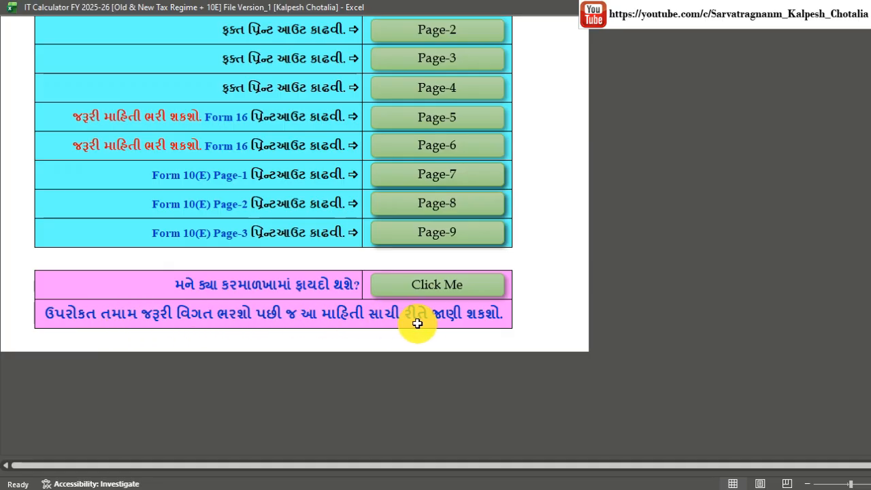
pyautogui.click(450, 294)
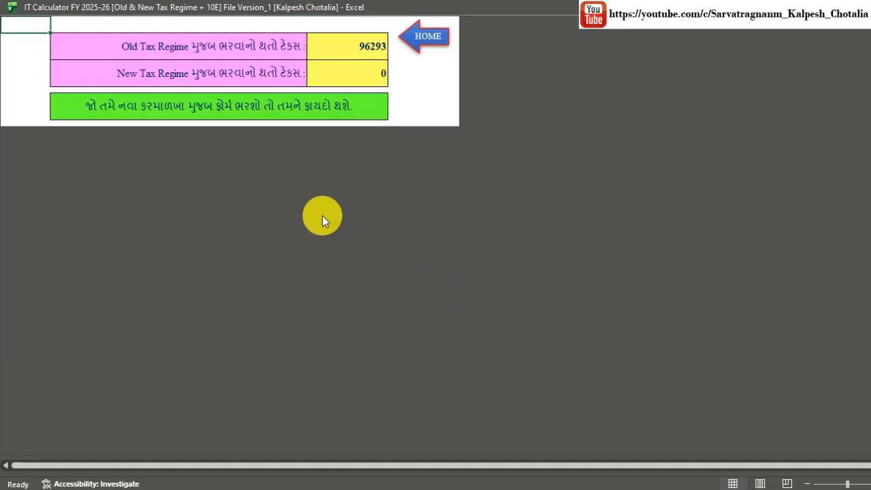
pyautogui.keyDown('ctrl'); pyautogui.scroll(1, 251, 87); pyautogui.keyUp('ctrl')
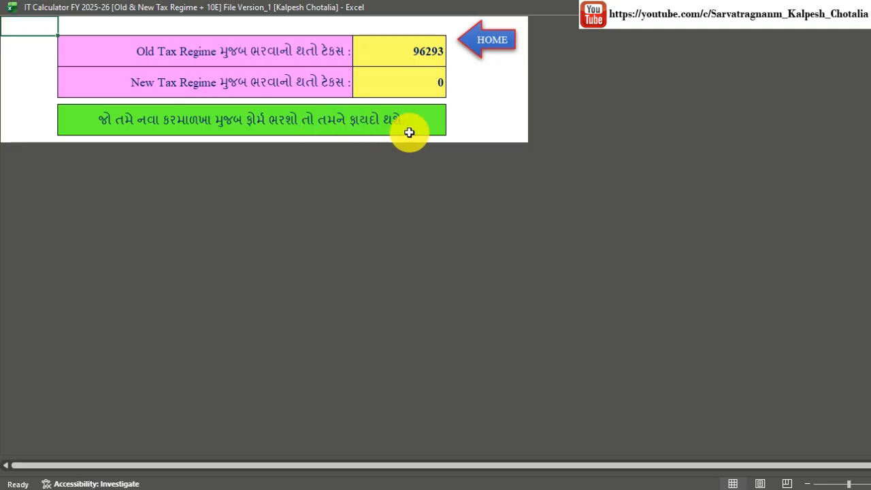
pyautogui.click(486, 42)
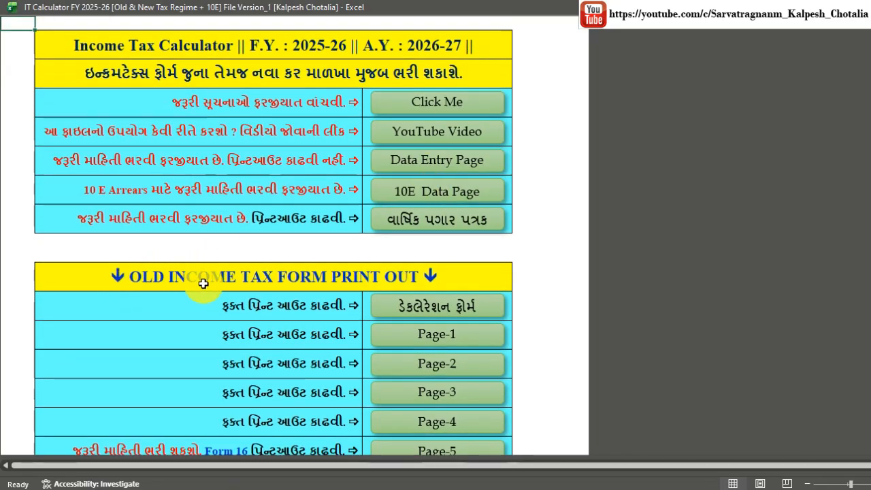
# Open the old-regime Page-3 computation showing ₹36,766 section 89(1) relief and ₹96,293 tax payable.
pyautogui.scroll(-2, 449, 299)
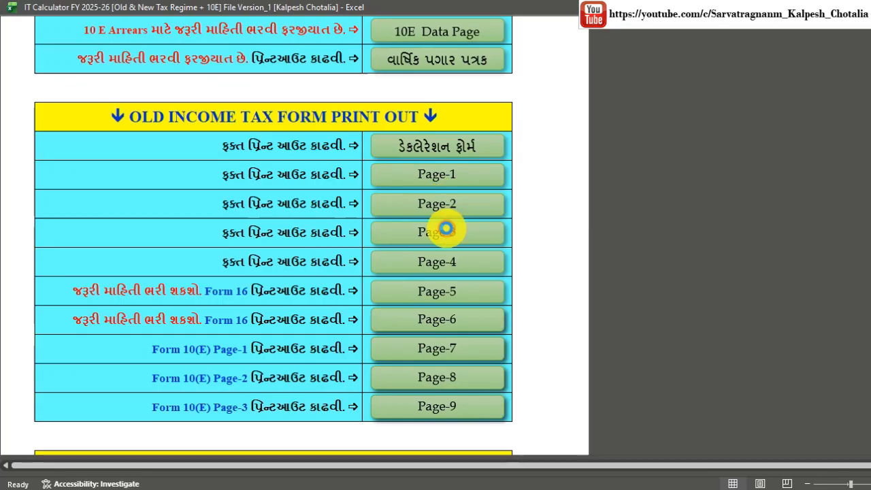
pyautogui.click(445, 230)
pyautogui.scroll(-3, 395, 229)
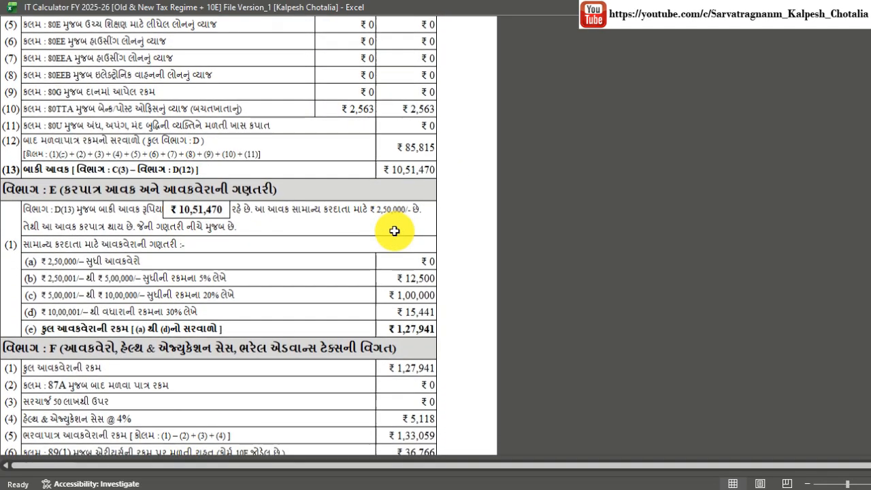
pyautogui.scroll(-2, 394, 231)
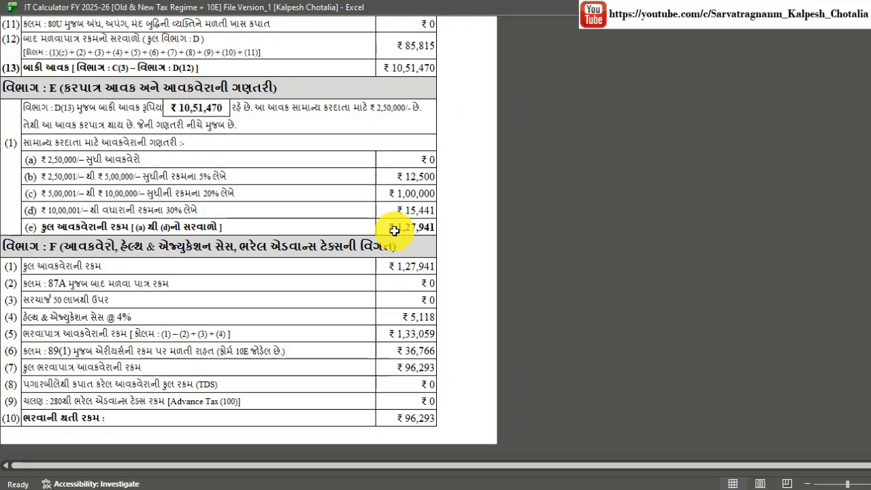